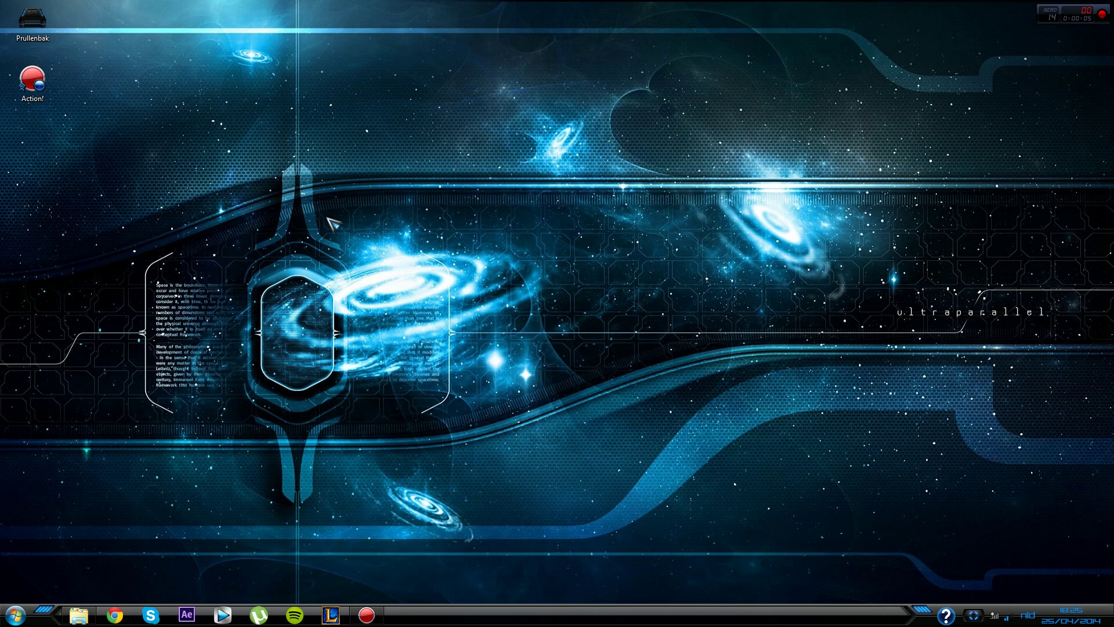
# Drag-select across the desktop, then open and close the Start menu twice.
pyautogui.moveTo(204, 225); pyautogui.dragTo(456, 366)
pyautogui.moveTo(649, 382); pyautogui.dragTo(217, 142)
pyautogui.moveTo(237, 181); pyautogui.dragTo(623, 435)
pyautogui.moveTo(715, 495); pyautogui.dragTo(440, 294)
pyautogui.click(14, 615)
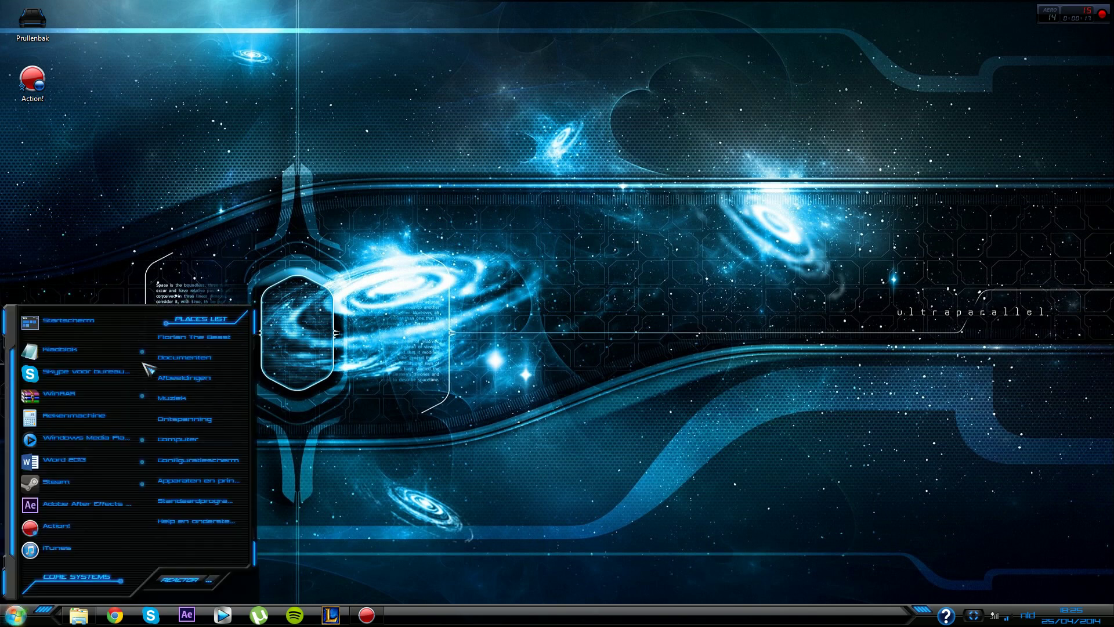
pyautogui.click(479, 307)
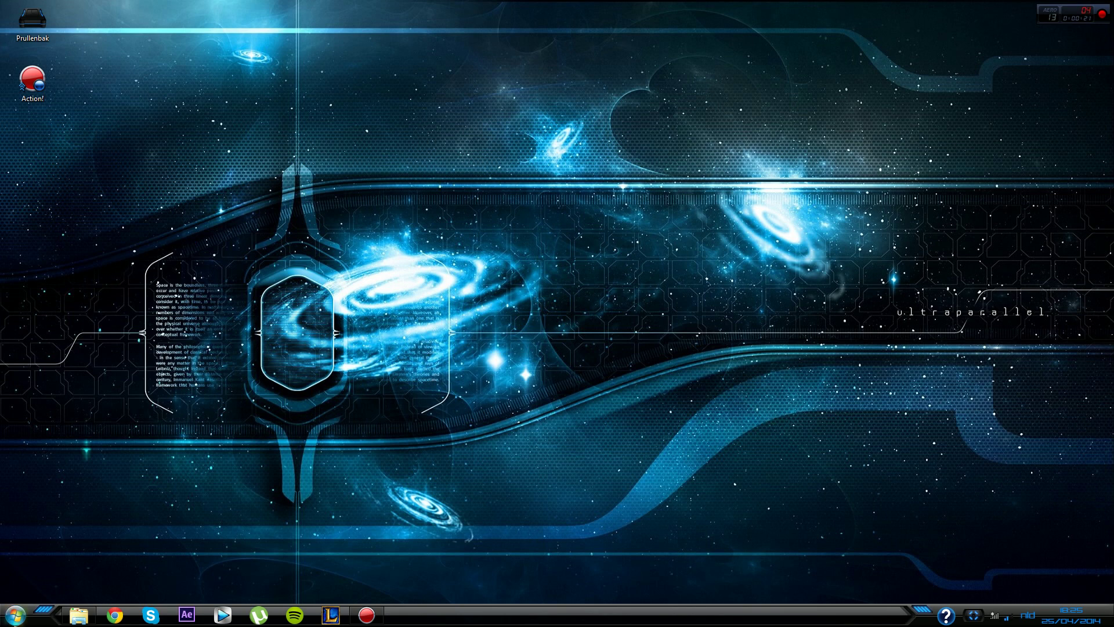
pyautogui.click(14, 615)
pyautogui.click(179, 195)
# Open and close the Start menu again, visit the Windows 8 Start screen, and return to the desktop.
pyautogui.click(14, 615)
pyautogui.click(200, 260)
pyautogui.click(15, 615)
pyautogui.click(283, 133)
pyautogui.click(15, 615)
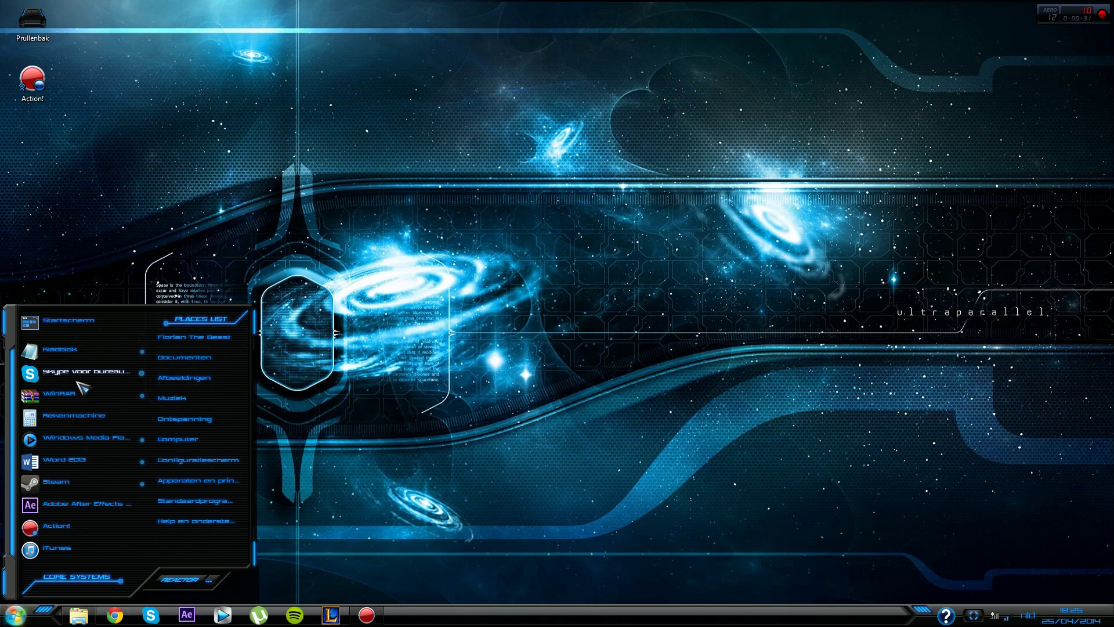
pyautogui.click(63, 326)
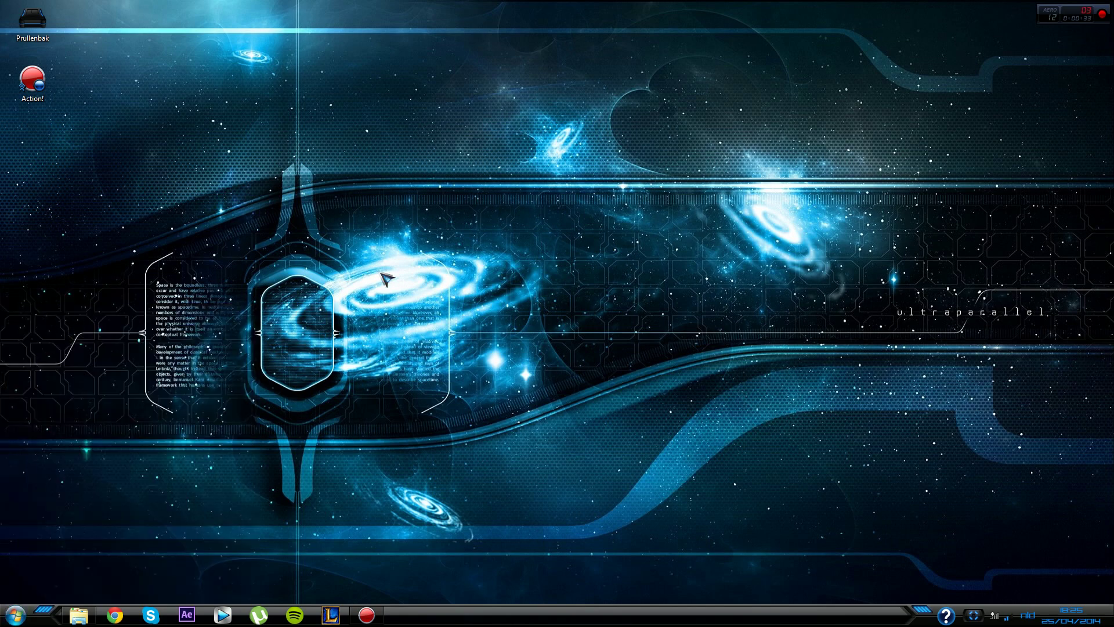
pyautogui.scroll(-5, 406, 261)
pyautogui.scroll(5, 482, 253)
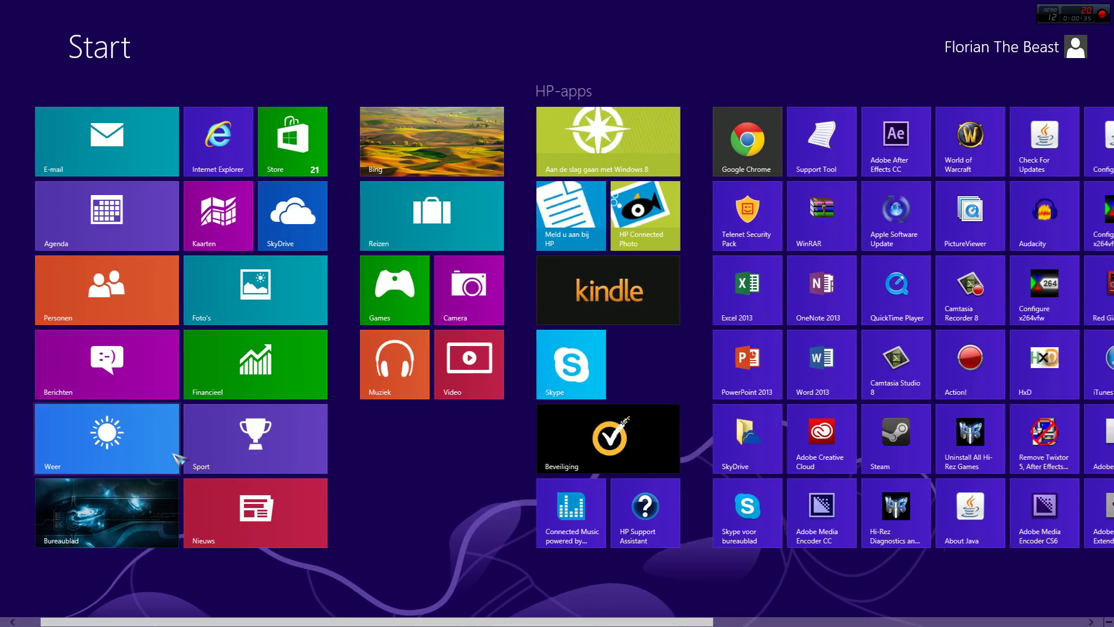
pyautogui.scroll(-5, 174, 447)
pyautogui.scroll(5, 55, 522)
pyautogui.click(117, 505)
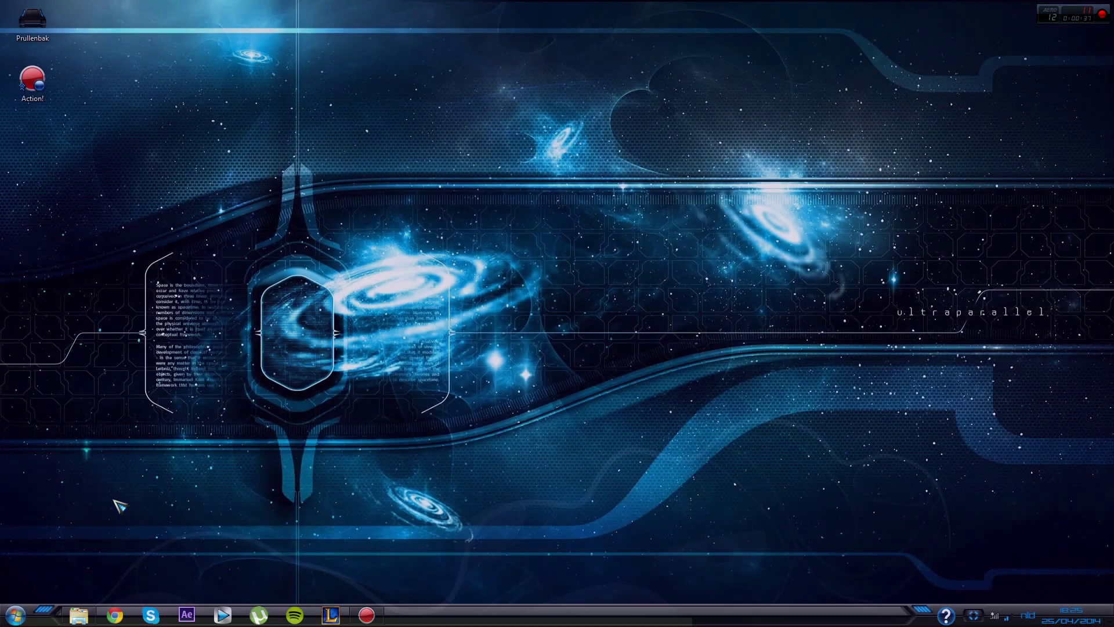
# Save the 14 BMTH Wallpapers images as the background slideshow and close Personalization.
pyautogui.rightClick(284, 345)
pyautogui.click(319, 454)
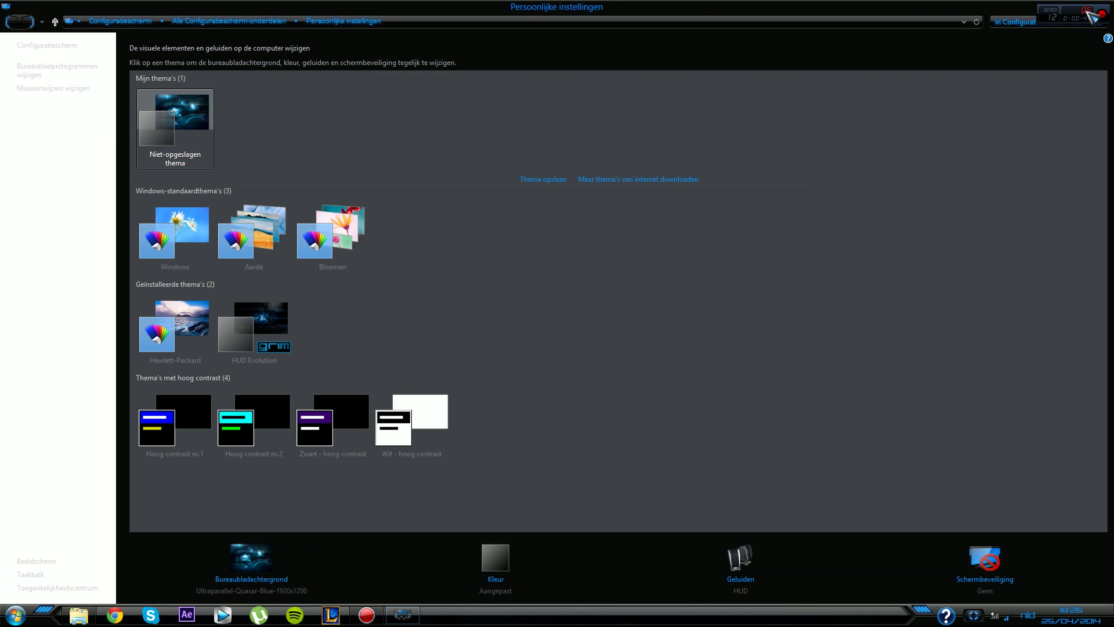
pyautogui.click(263, 558)
pyautogui.click(270, 80)
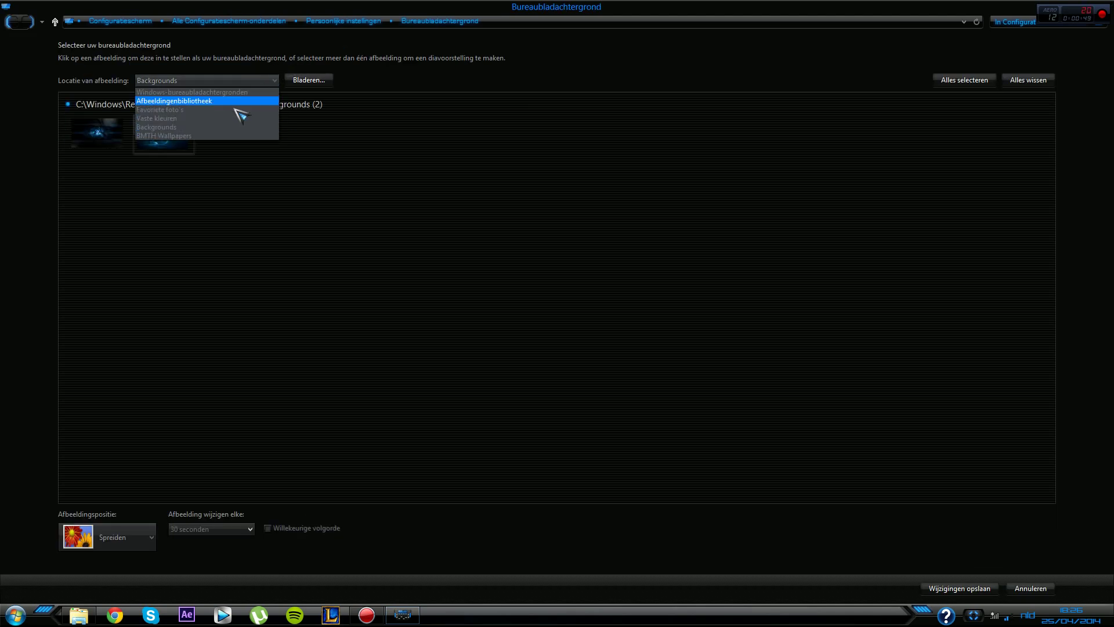
pyautogui.click(204, 136)
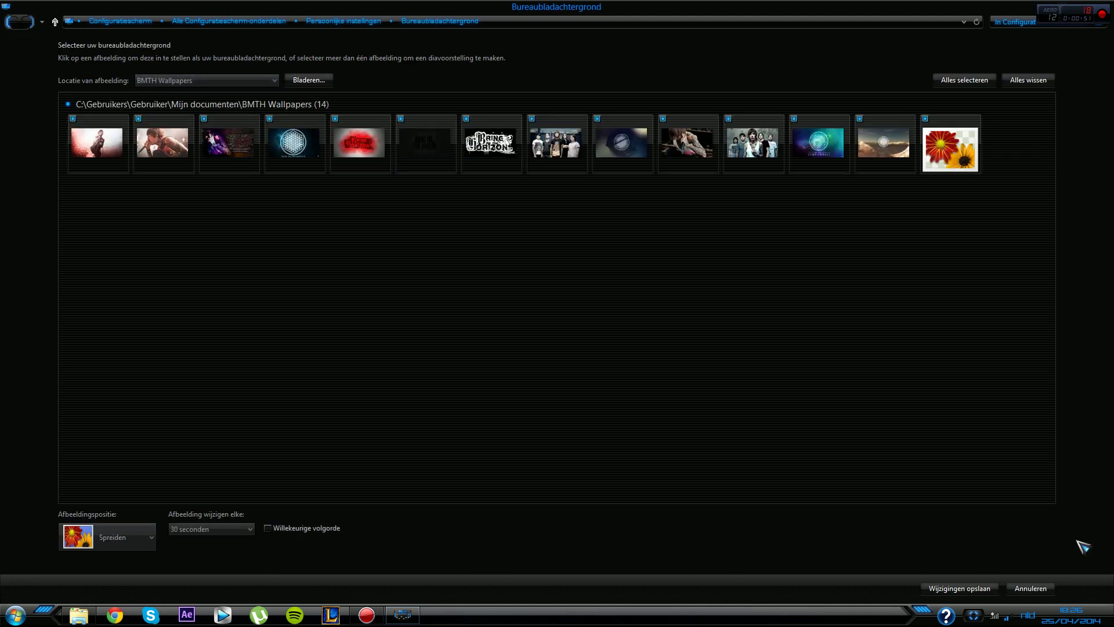
pyautogui.click(963, 588)
pyautogui.click(1074, 13)
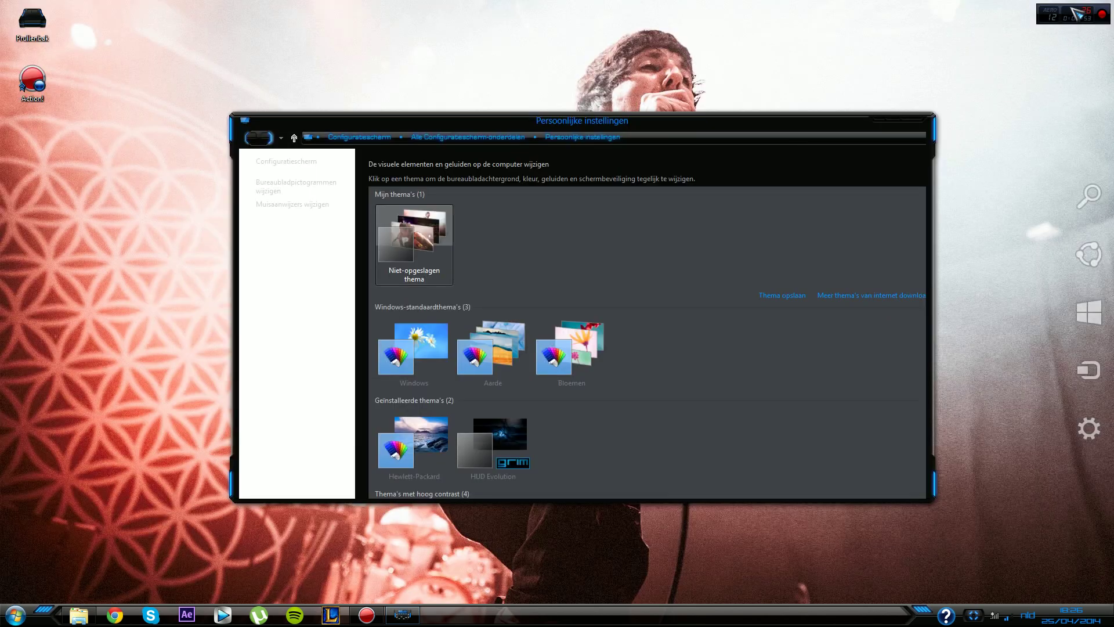
pyautogui.click(881, 120)
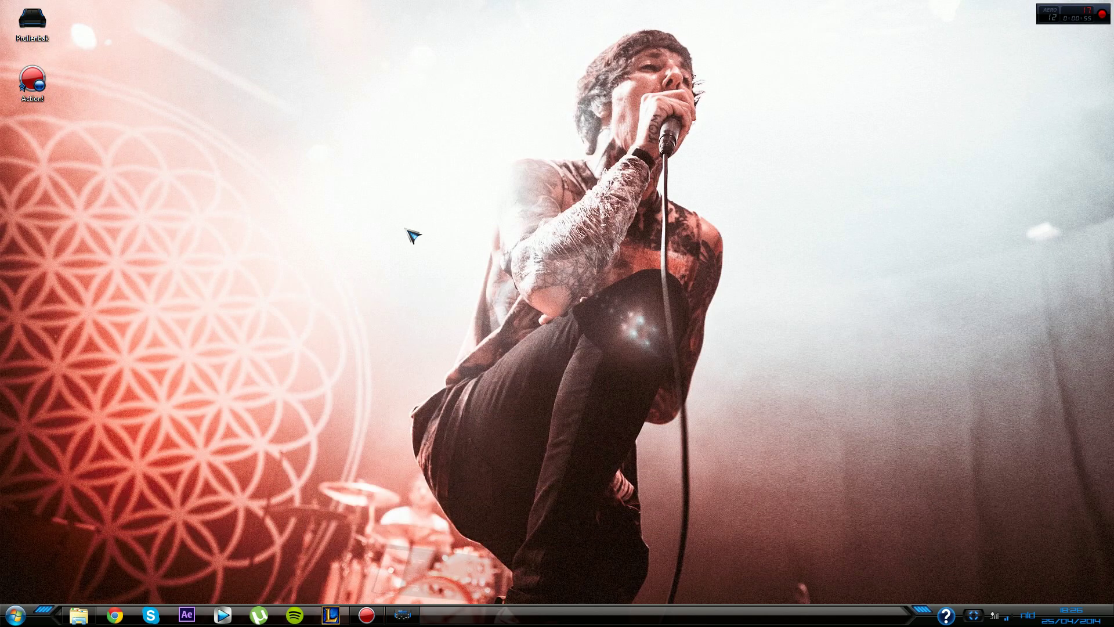
pyautogui.click(14, 614)
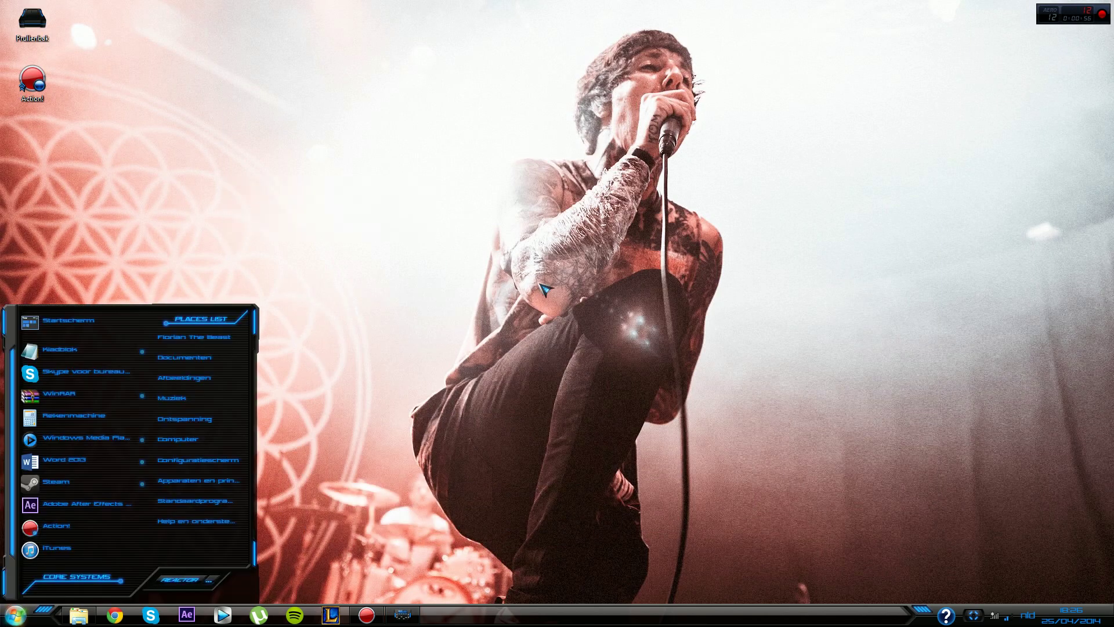
pyautogui.click(15, 614)
pyautogui.click(15, 614)
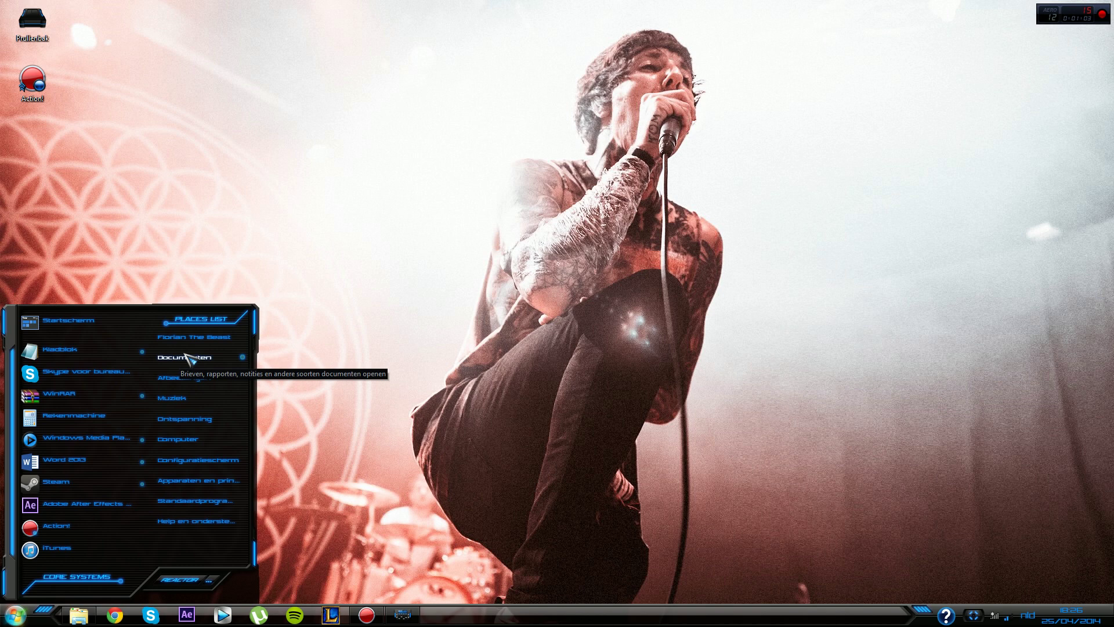
pyautogui.click(132, 443)
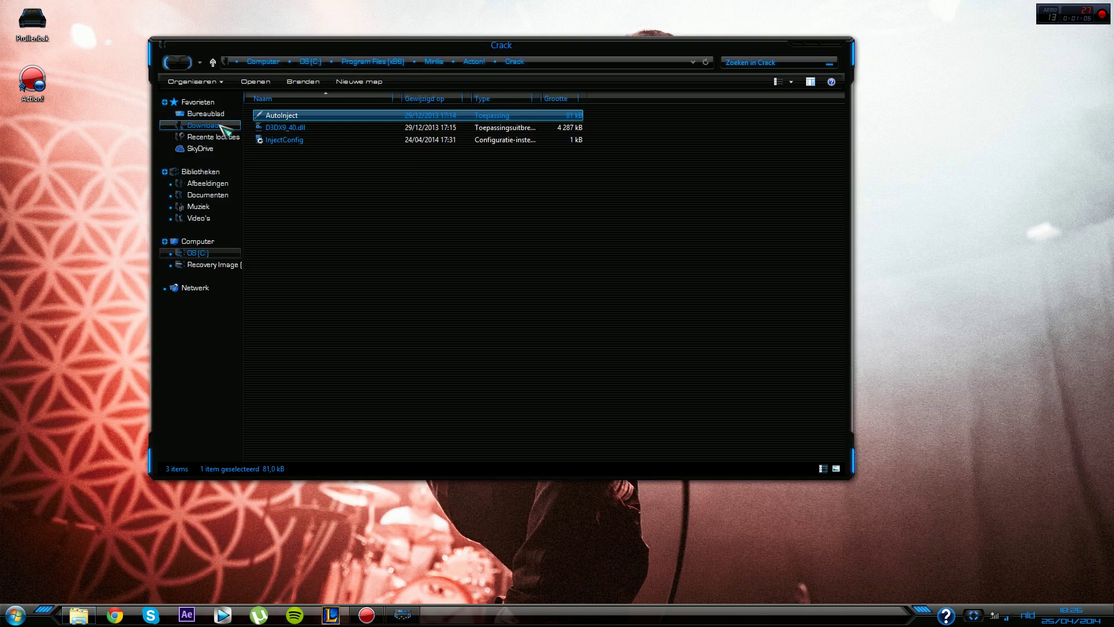
pyautogui.click(170, 62)
pyautogui.click(169, 61)
pyautogui.click(208, 194)
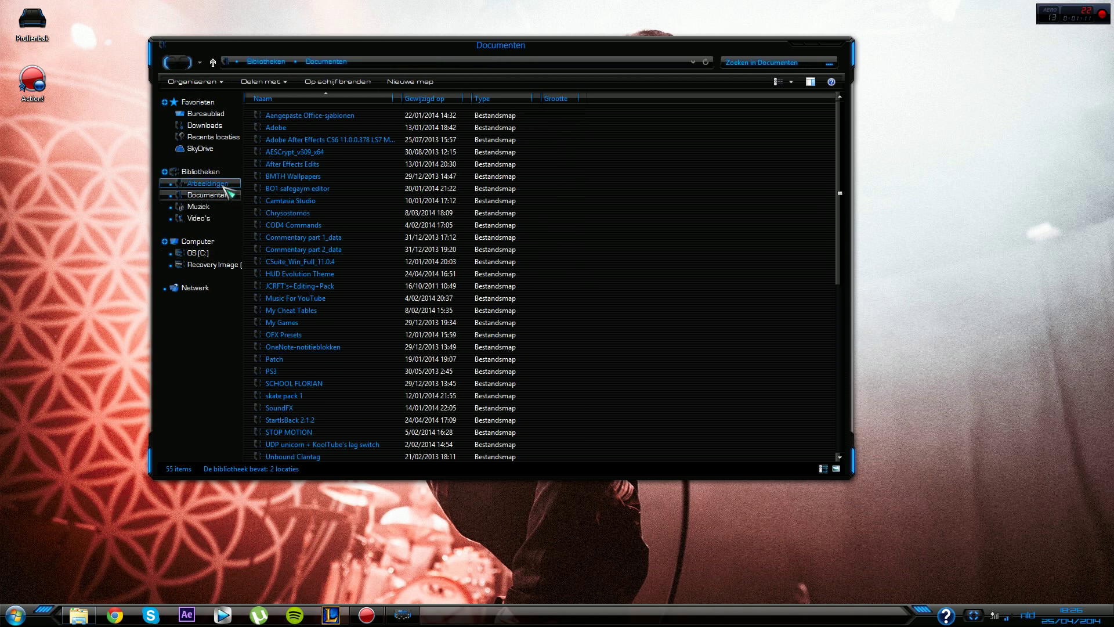
pyautogui.click(348, 127)
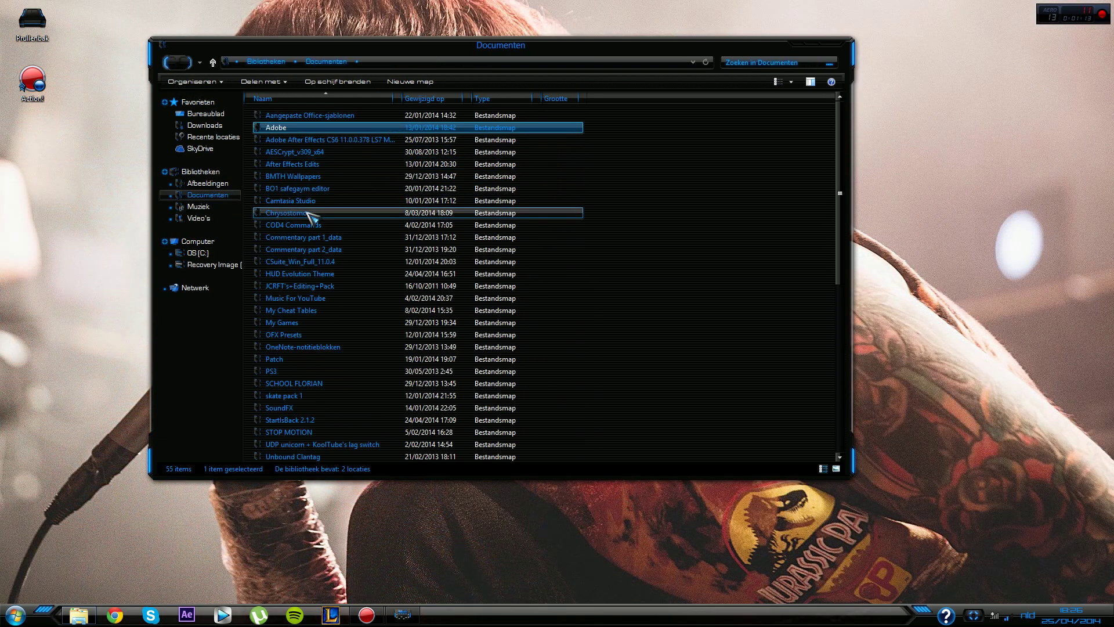
pyautogui.click(327, 347)
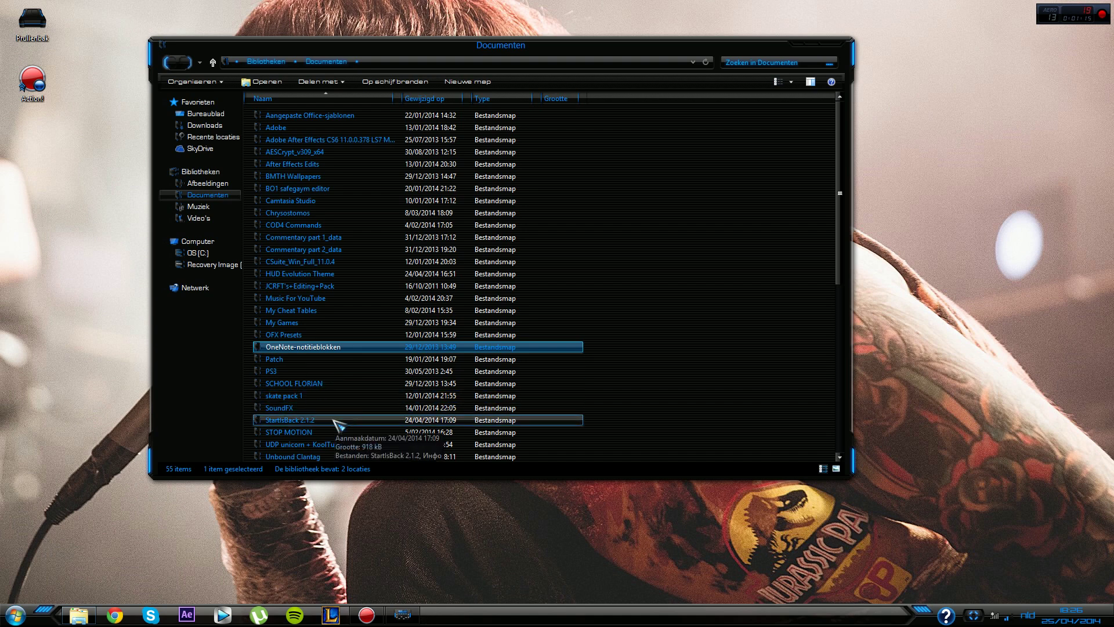
pyautogui.moveTo(333, 421)
pyautogui.mouseDown()
pyautogui.moveTo(365, 377)
pyautogui.moveTo(323, 424)
pyautogui.mouseUp()
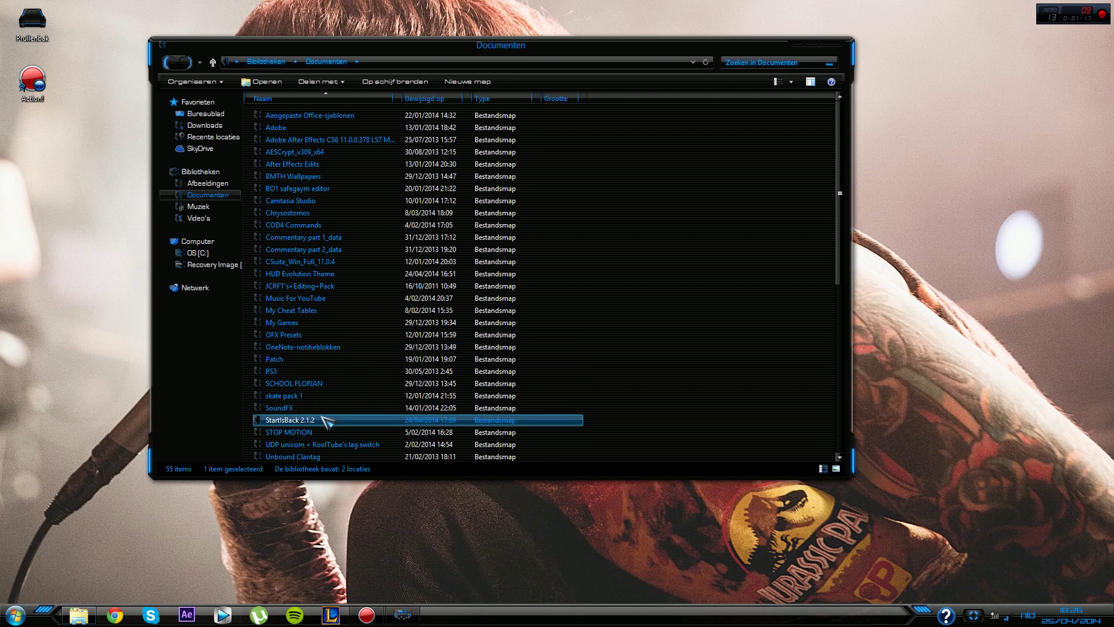
pyautogui.click(18, 619)
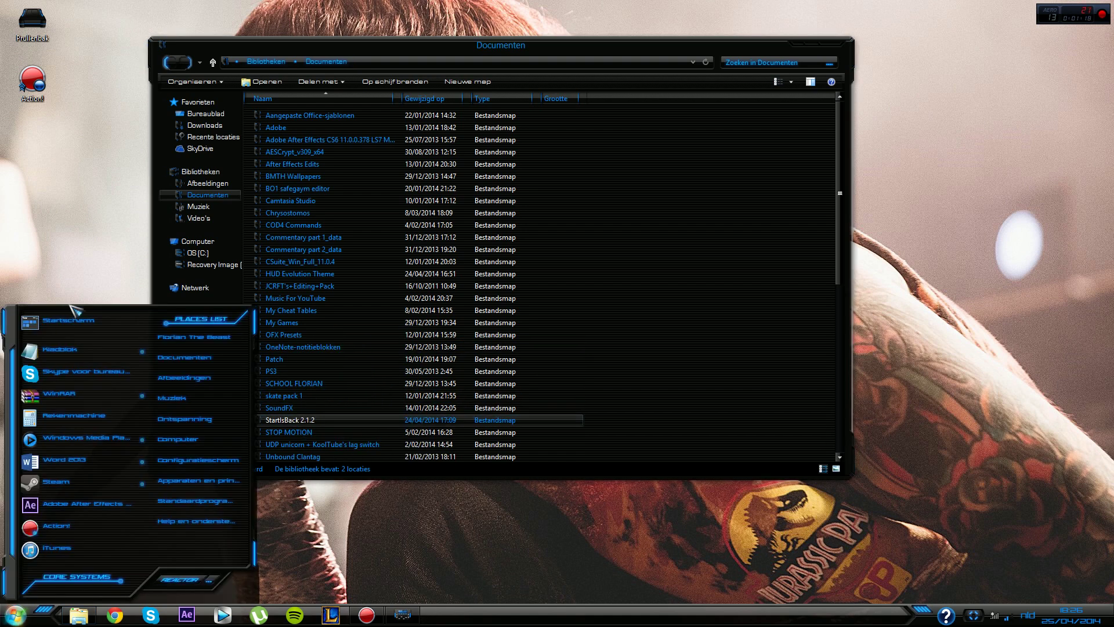
pyautogui.doubleClick(323, 423)
pyautogui.click(286, 127)
pyautogui.click(282, 116)
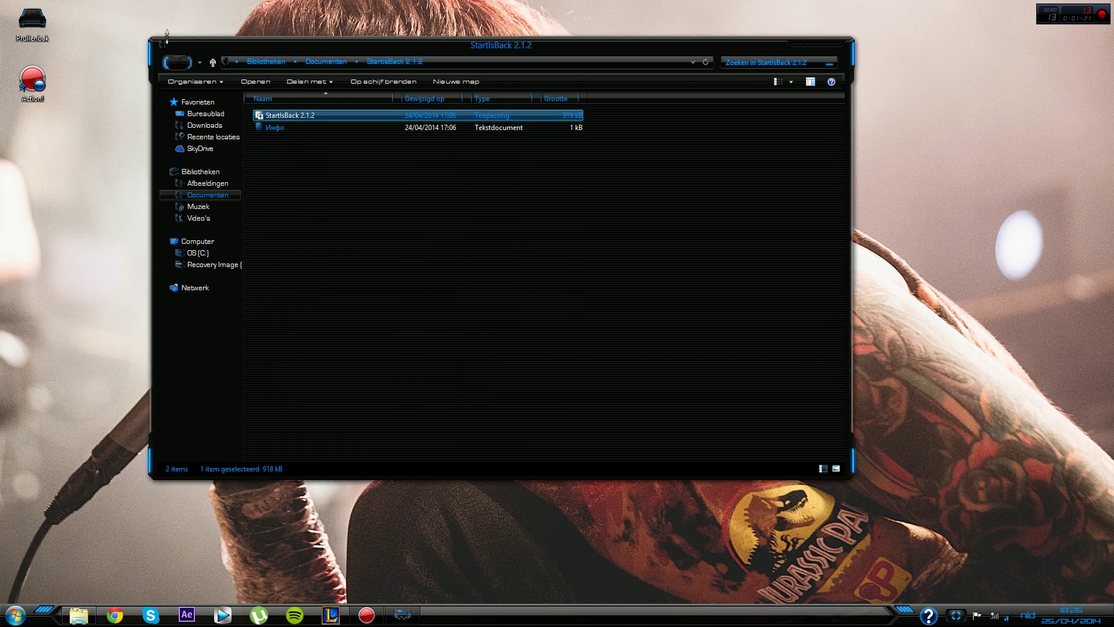
pyautogui.click(174, 63)
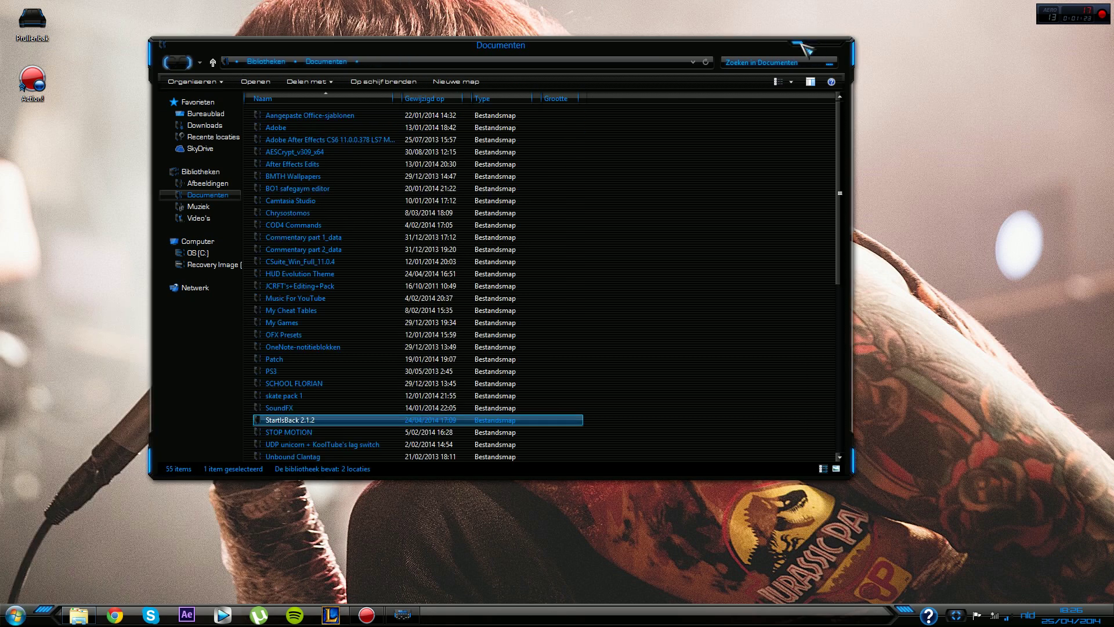
pyautogui.click(818, 46)
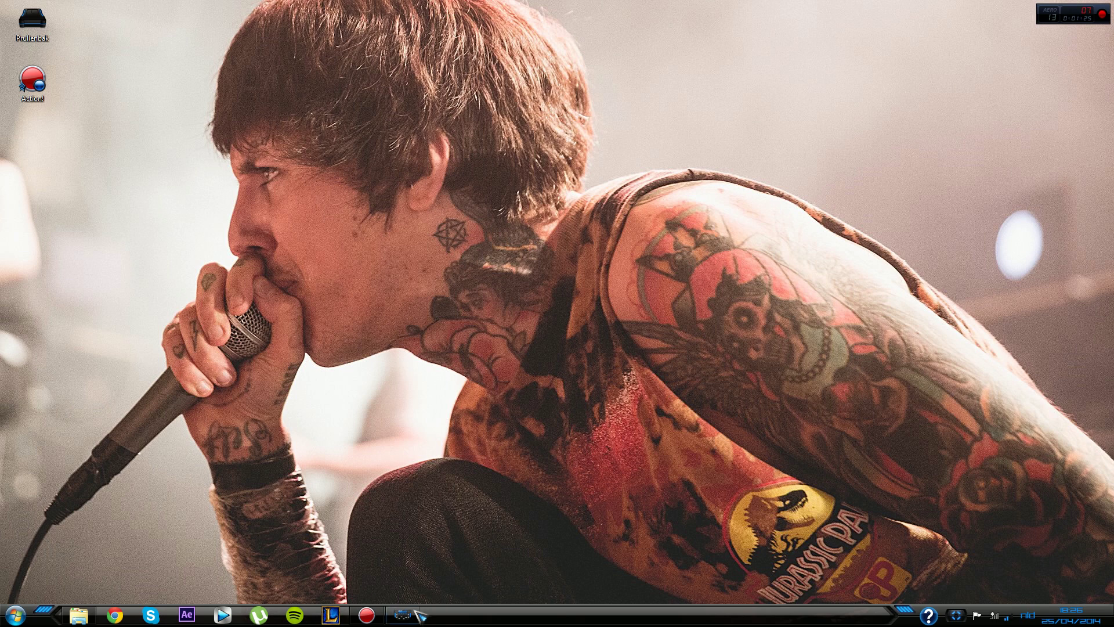
# Save the blue galaxy image from the HUD Evolution Backgrounds location as the desktop background.
pyautogui.rightClick(168, 337)
pyautogui.click(240, 459)
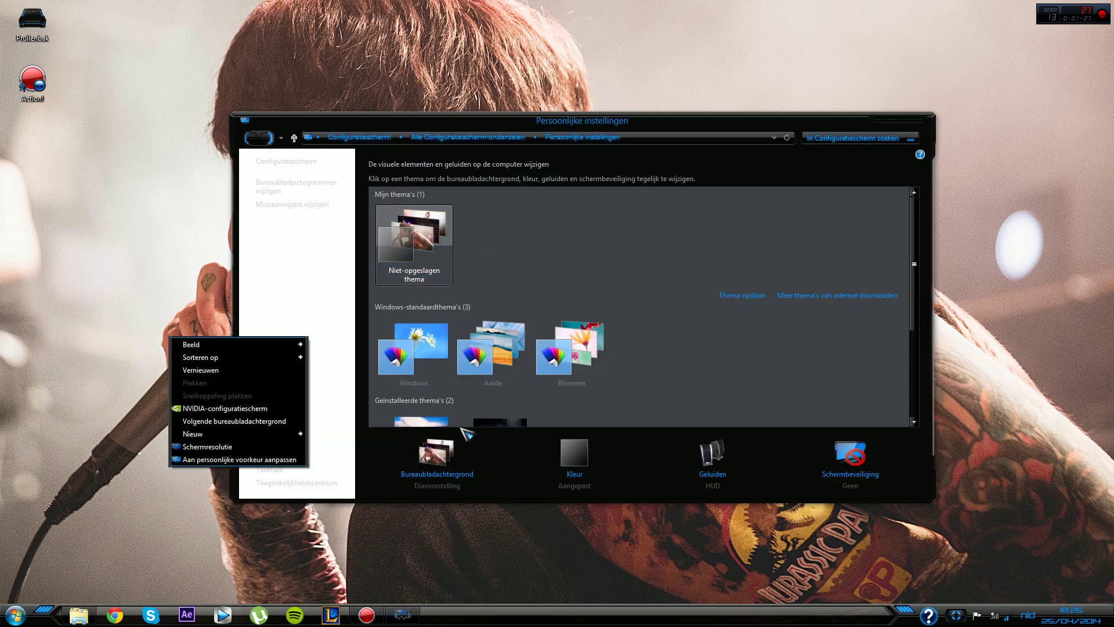
pyautogui.click(438, 461)
pyautogui.click(474, 200)
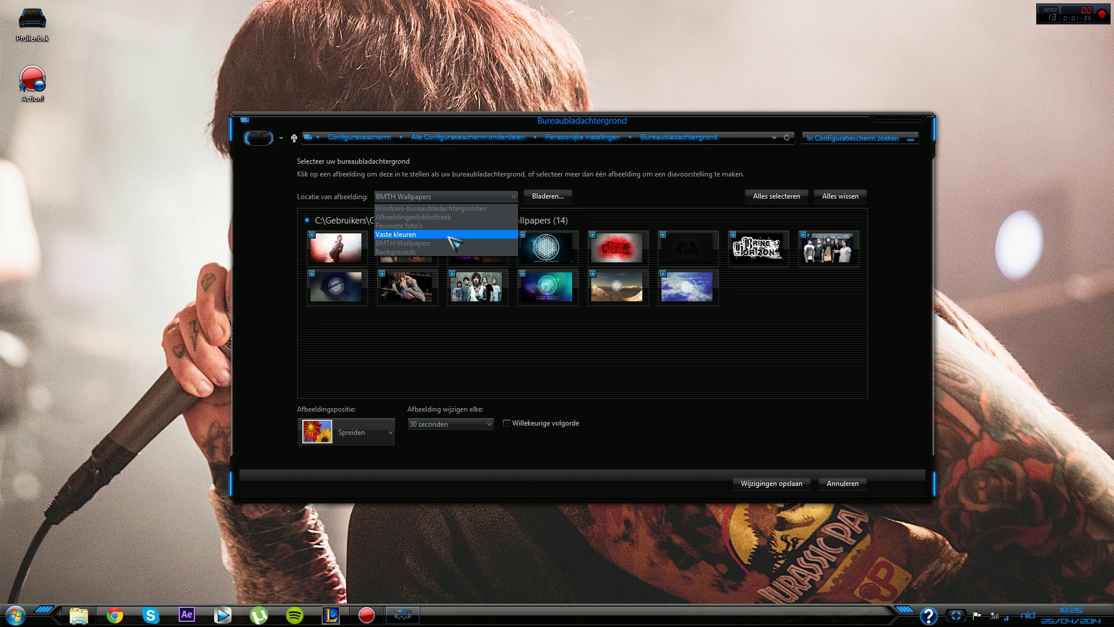
pyautogui.click(443, 217)
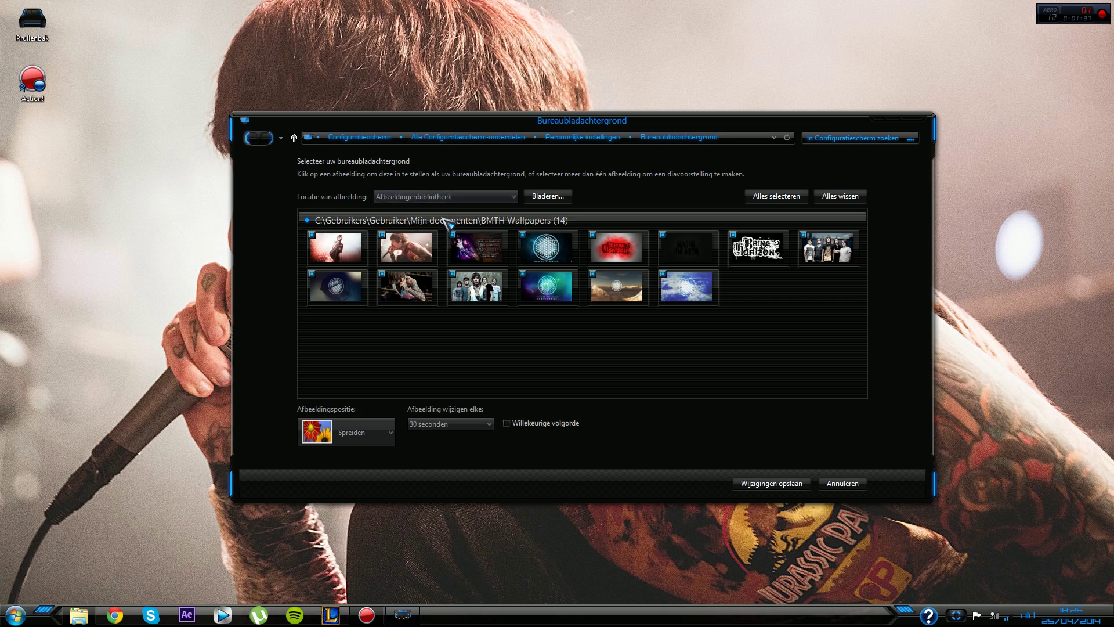
pyautogui.click(459, 196)
pyautogui.click(438, 207)
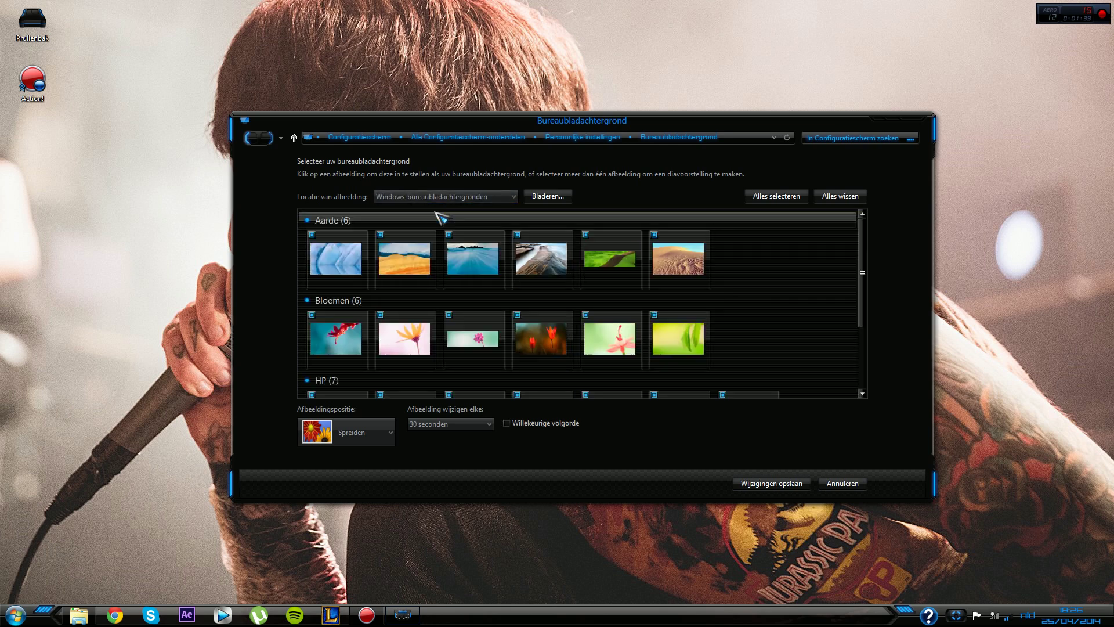
pyautogui.click(458, 197)
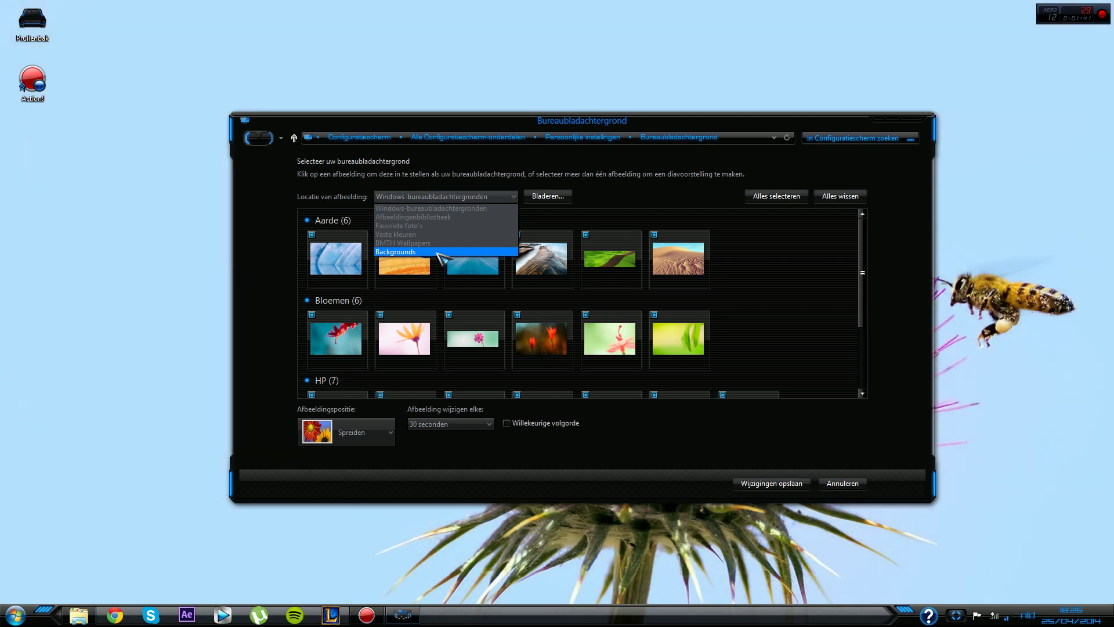
pyautogui.click(440, 252)
pyautogui.click(406, 249)
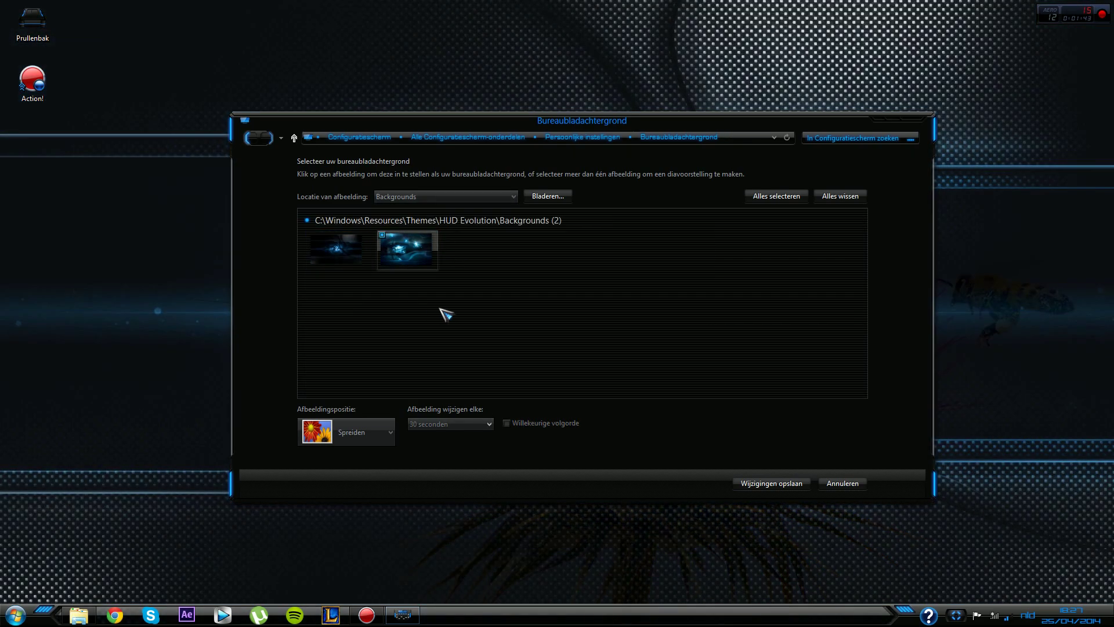
pyautogui.click(777, 484)
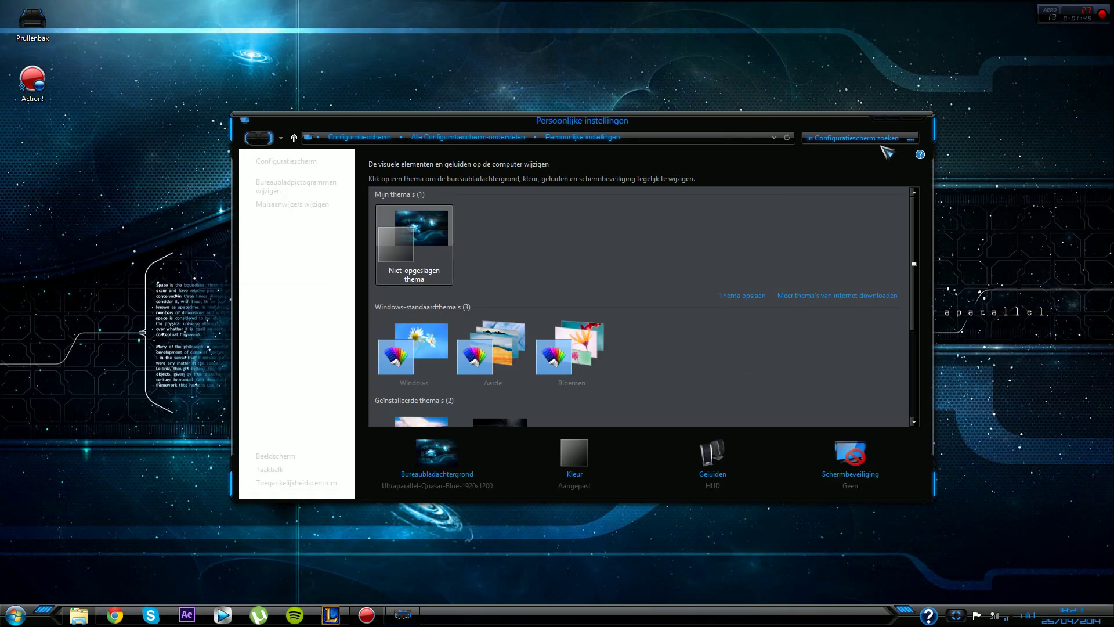
# Close Personalization, open the Documenten library, and scroll its folder list back to the top.
pyautogui.click(917, 118)
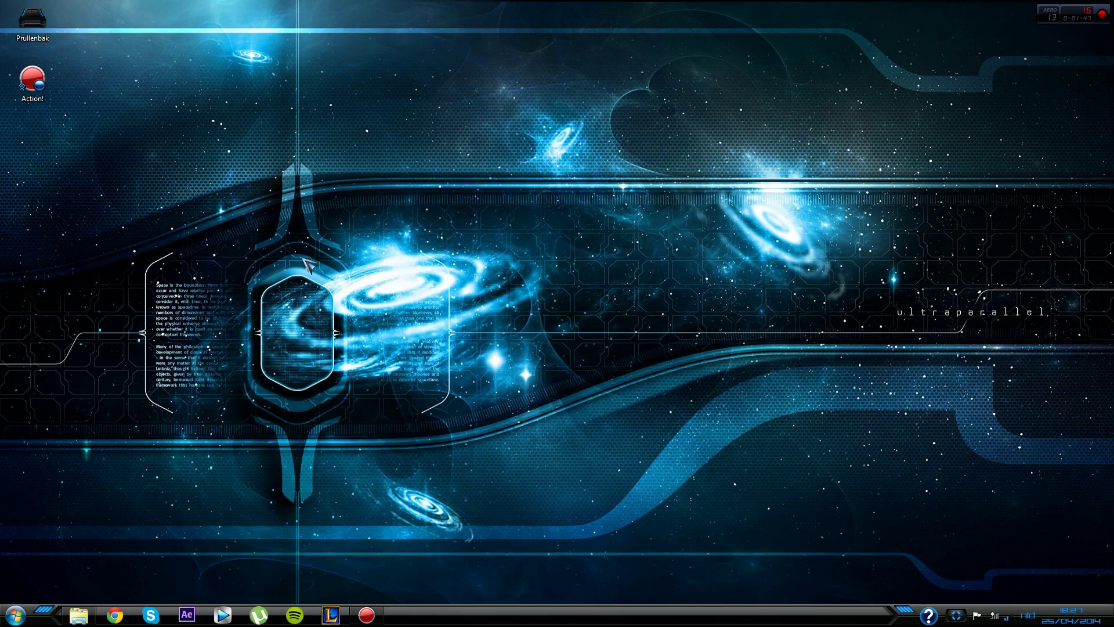
pyautogui.click(78, 615)
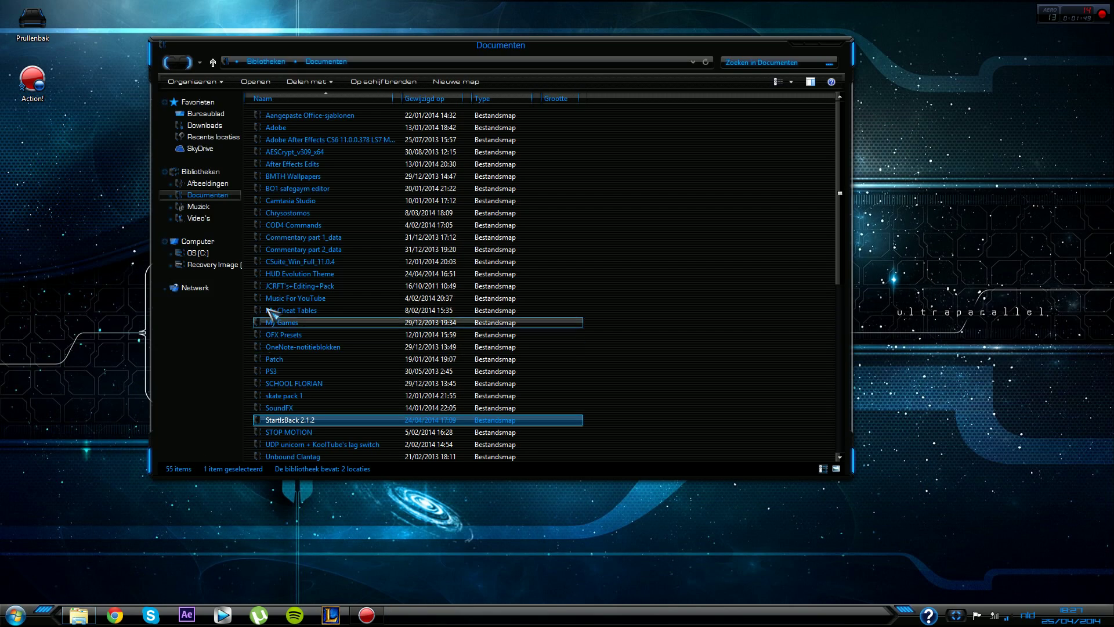
pyautogui.scroll(-8, 360, 244)
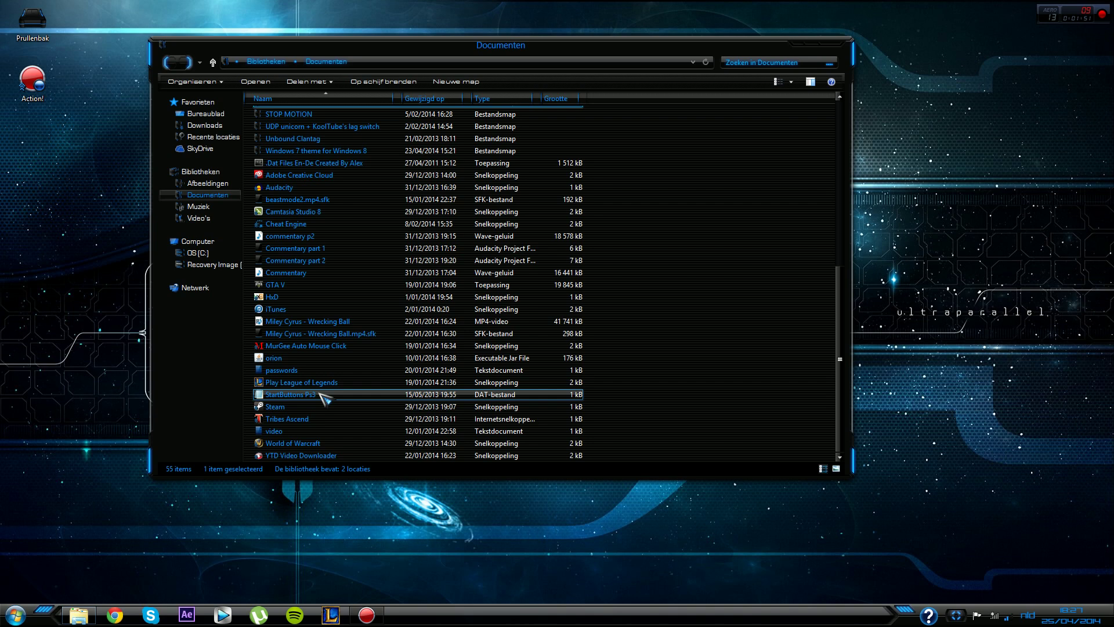
pyautogui.scroll(7, 314, 359)
pyautogui.scroll(2, 302, 332)
pyautogui.click(302, 188)
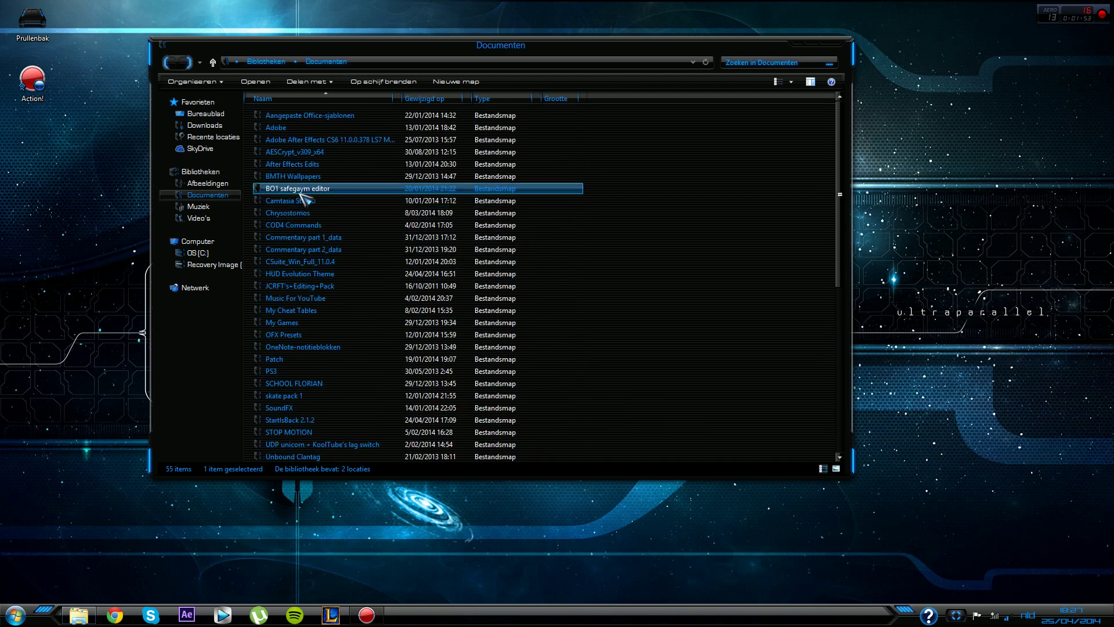
pyautogui.click(693, 190)
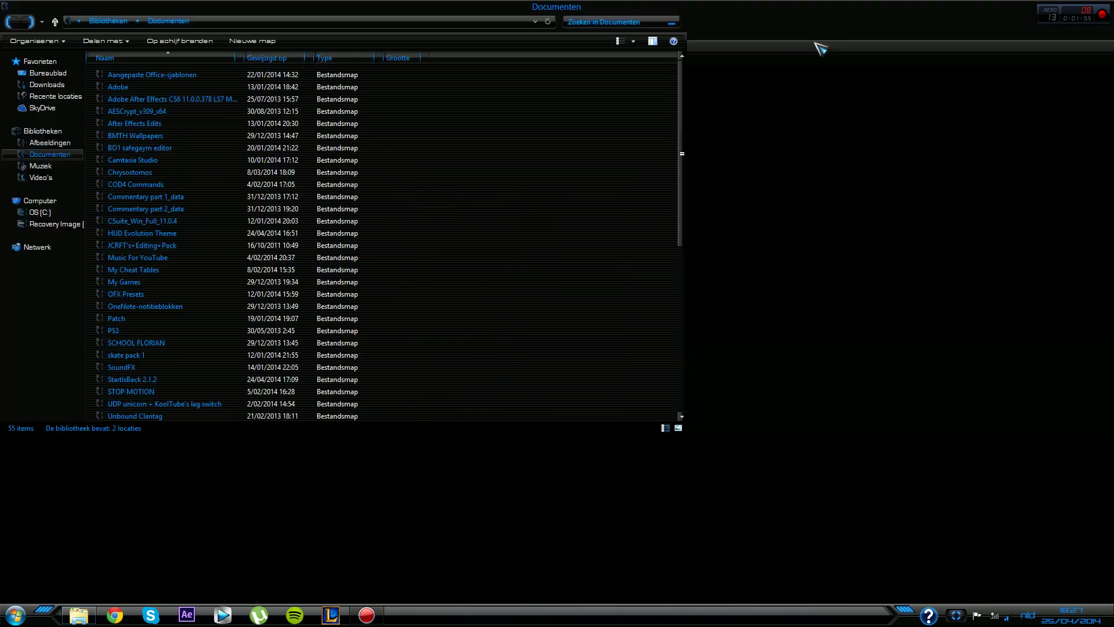
# Maximize the Documents window and restore it to its smaller size, twice over.
pyautogui.doubleClick(811, 49)
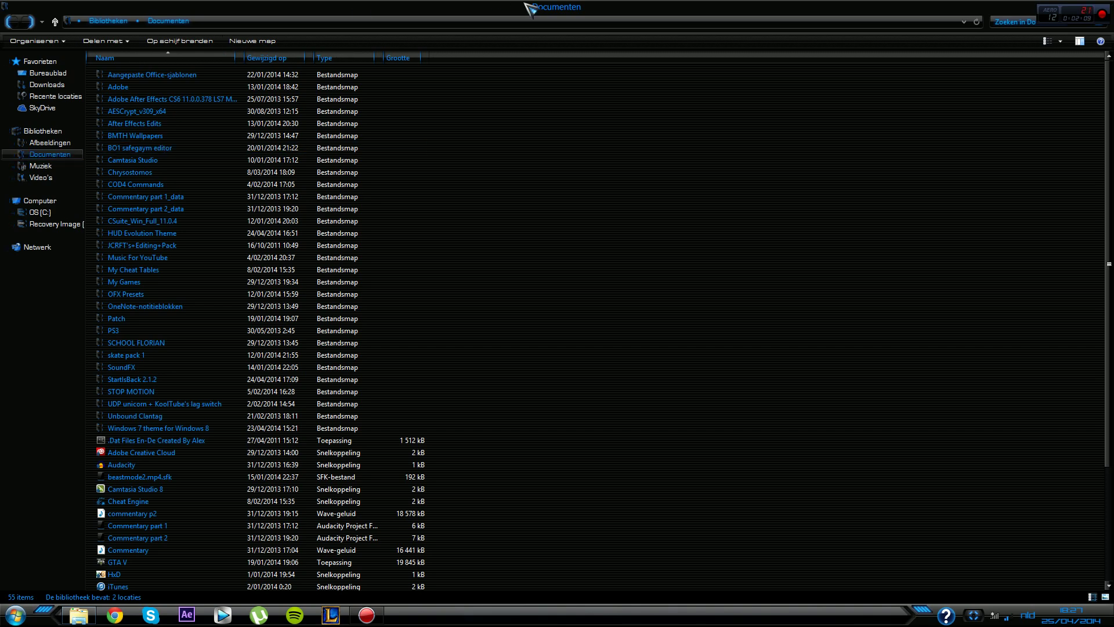
pyautogui.moveTo(526, 7); pyautogui.dragTo(488, 51)
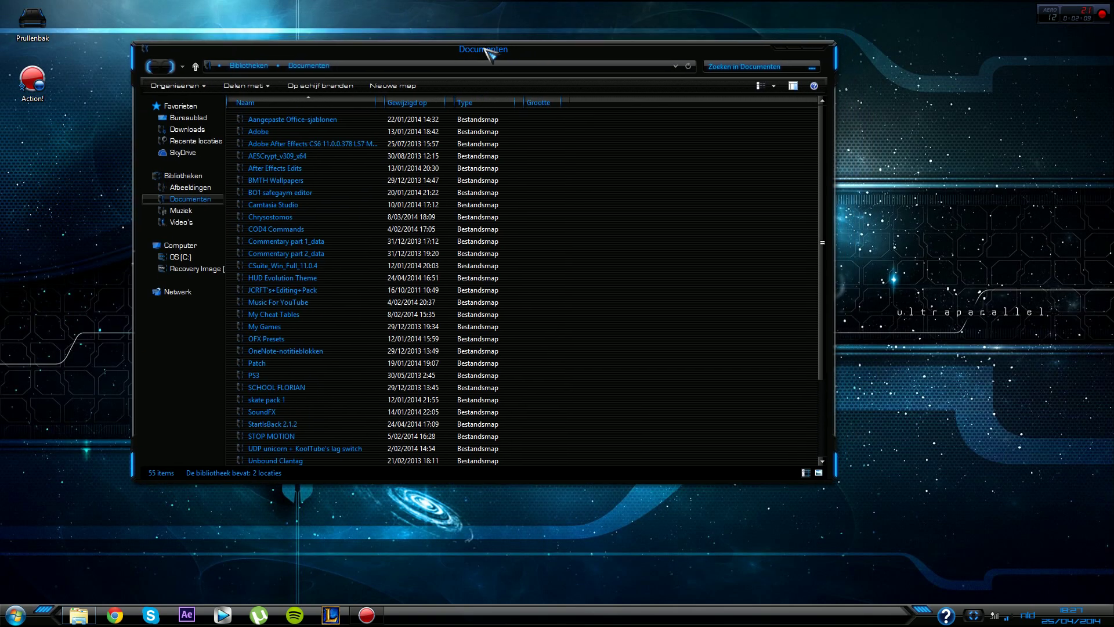
pyautogui.click(794, 51)
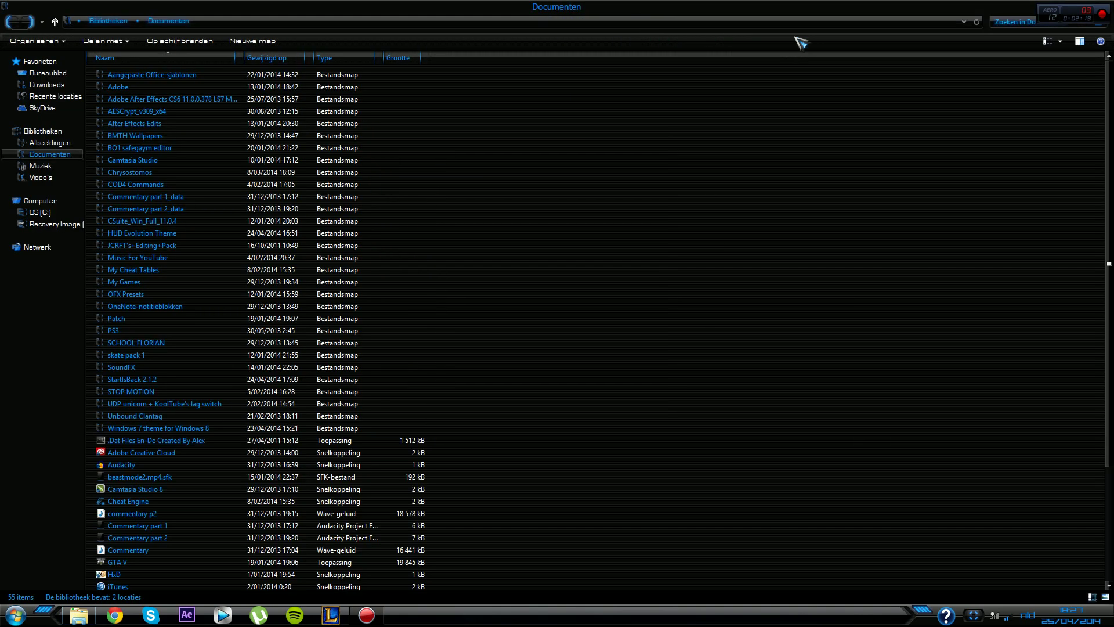
pyautogui.click(1084, 7)
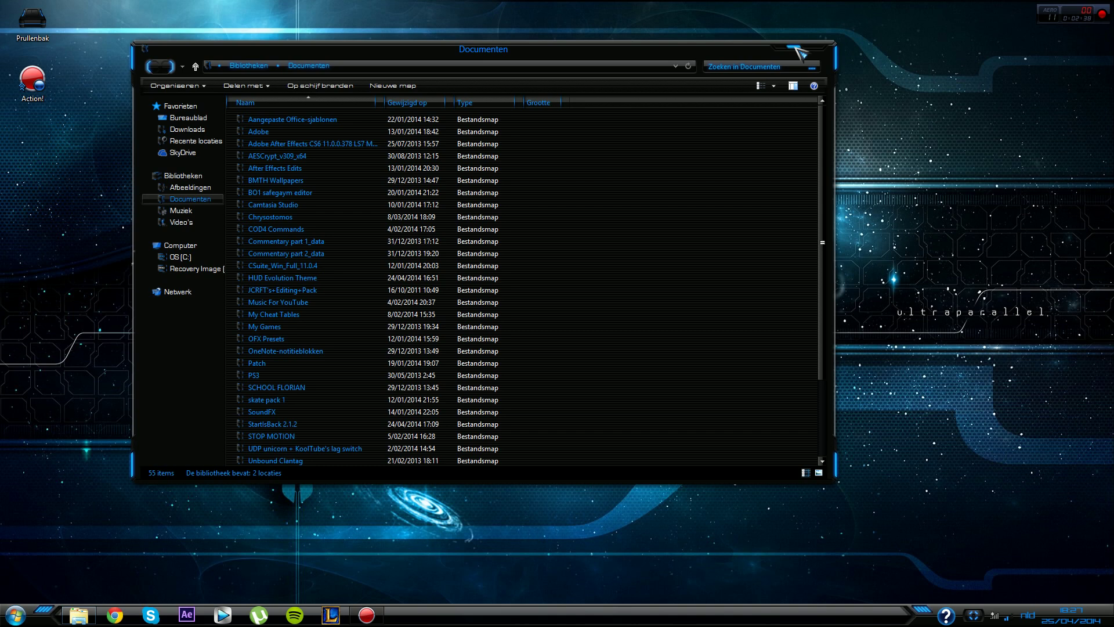
# Open the HUD Evolution Theme folder and select the win8_x64_1.3 archive.
pyautogui.doubleClick(274, 278)
pyautogui.moveTo(291, 229); pyautogui.dragTo(256, 119)
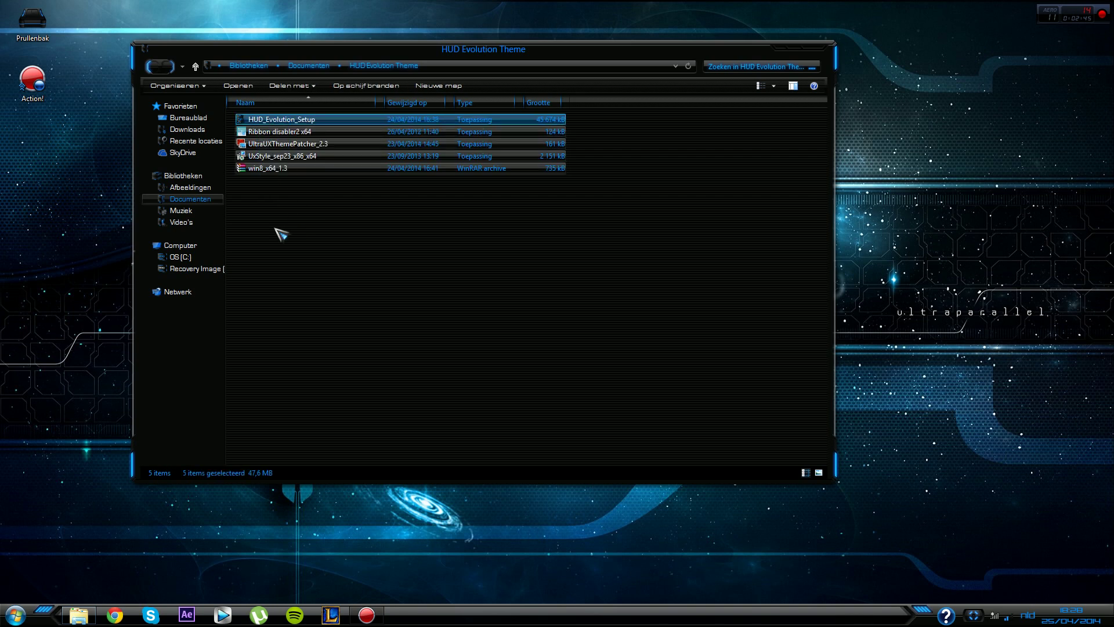
pyautogui.click(264, 199)
pyautogui.click(258, 169)
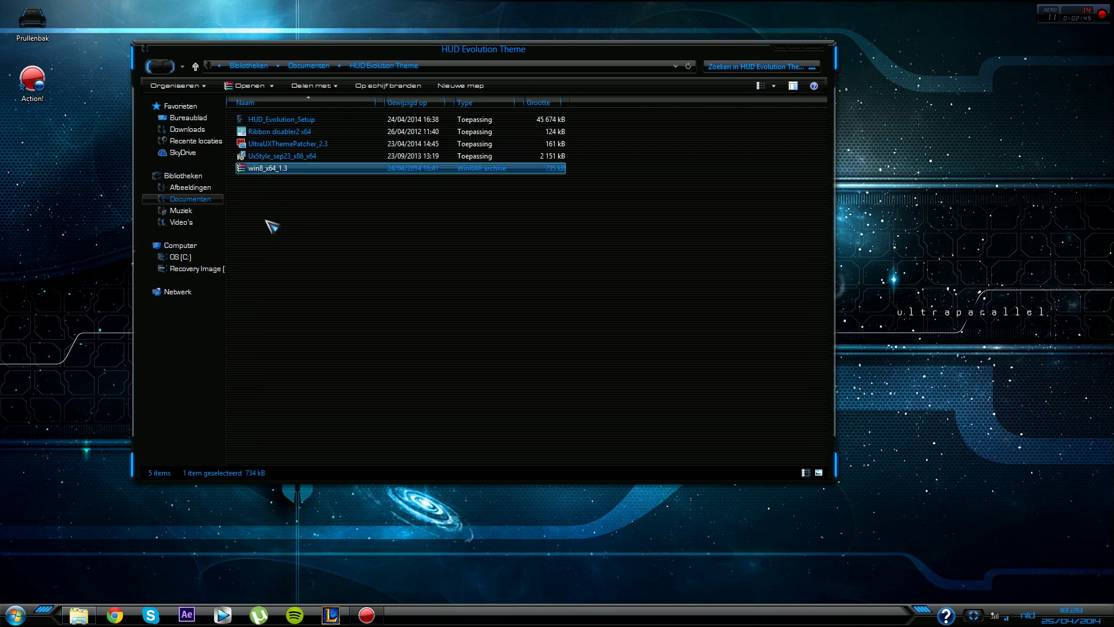
# Open win8_x64_1.3 in WinRAR, inspect dbghelp.dll and symsrv.yes, then close it.
pyautogui.doubleClick(256, 170)
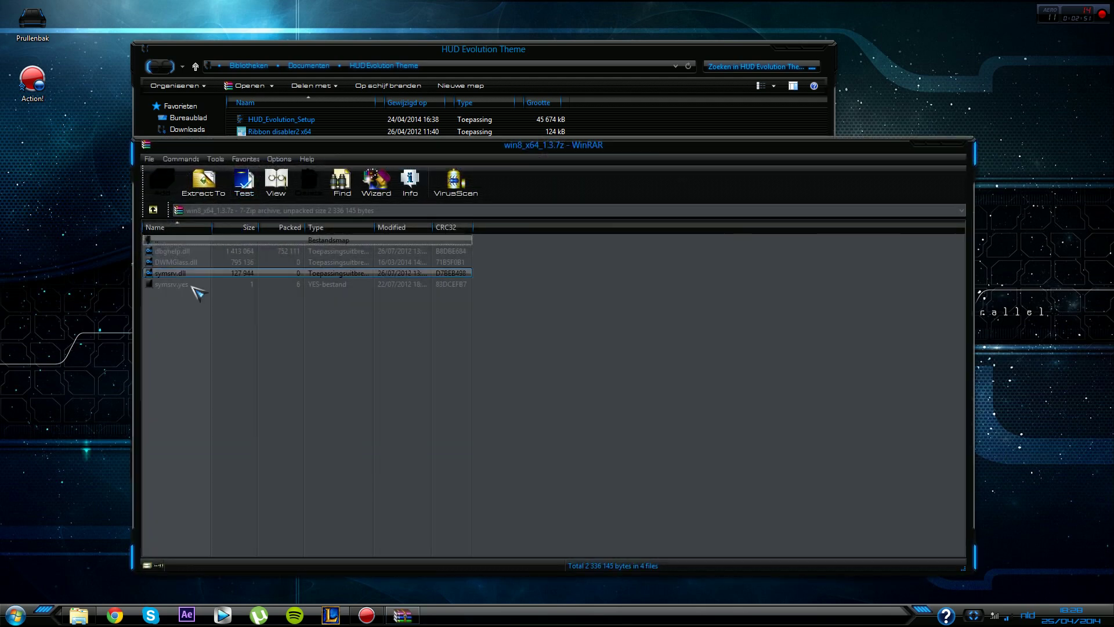
pyautogui.click(192, 287)
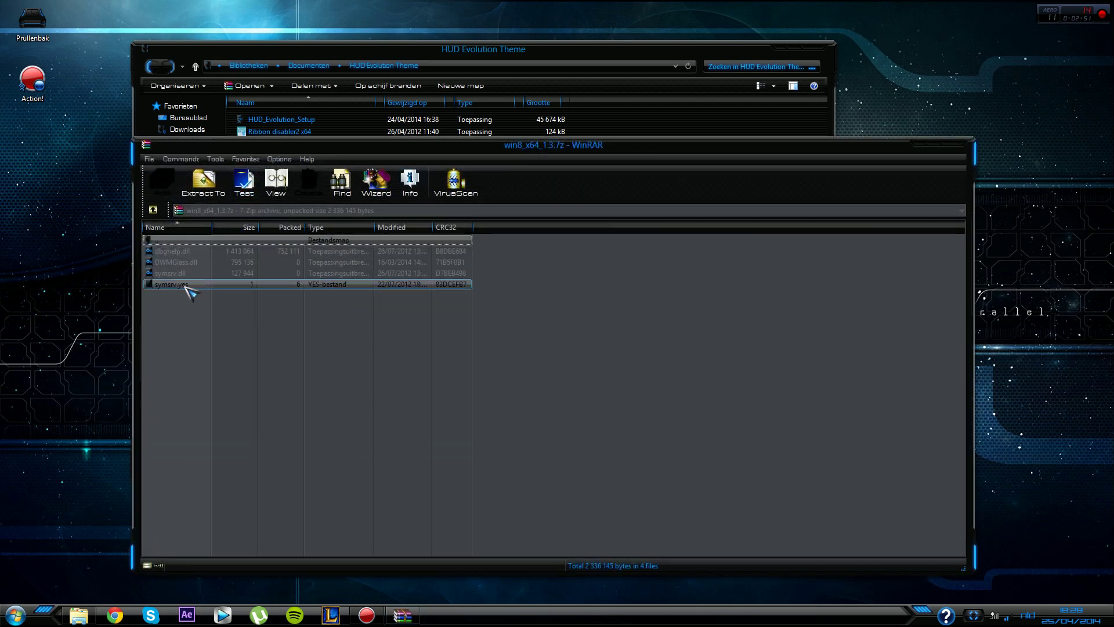
pyautogui.click(199, 250)
pyautogui.click(171, 285)
pyautogui.press('Escape')
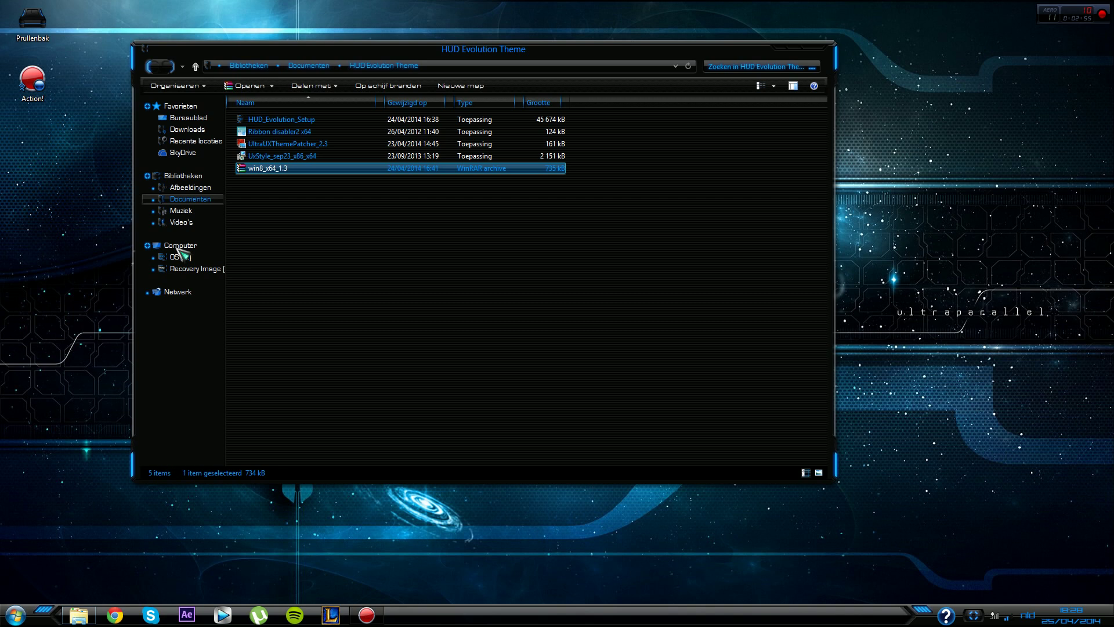
pyautogui.click(286, 157)
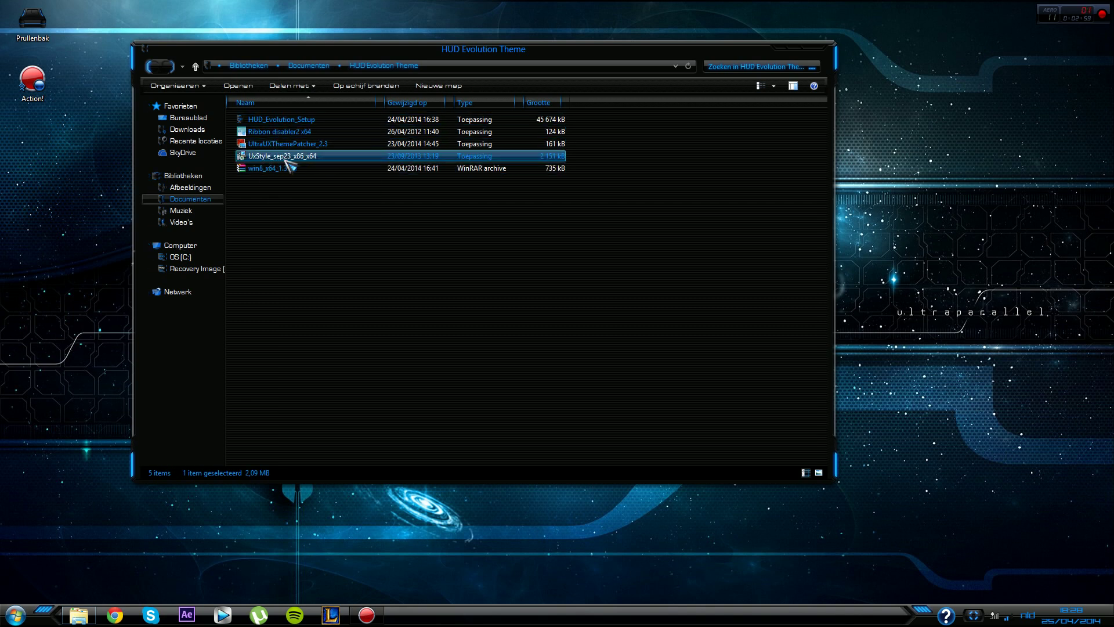
# Maximize the HUD Evolution Theme window and select Ribbon disabler2 x64, then HUD_Evolution_Setup.
pyautogui.keyDown('ctrl'); pyautogui.click(289, 162); pyautogui.keyUp('ctrl')
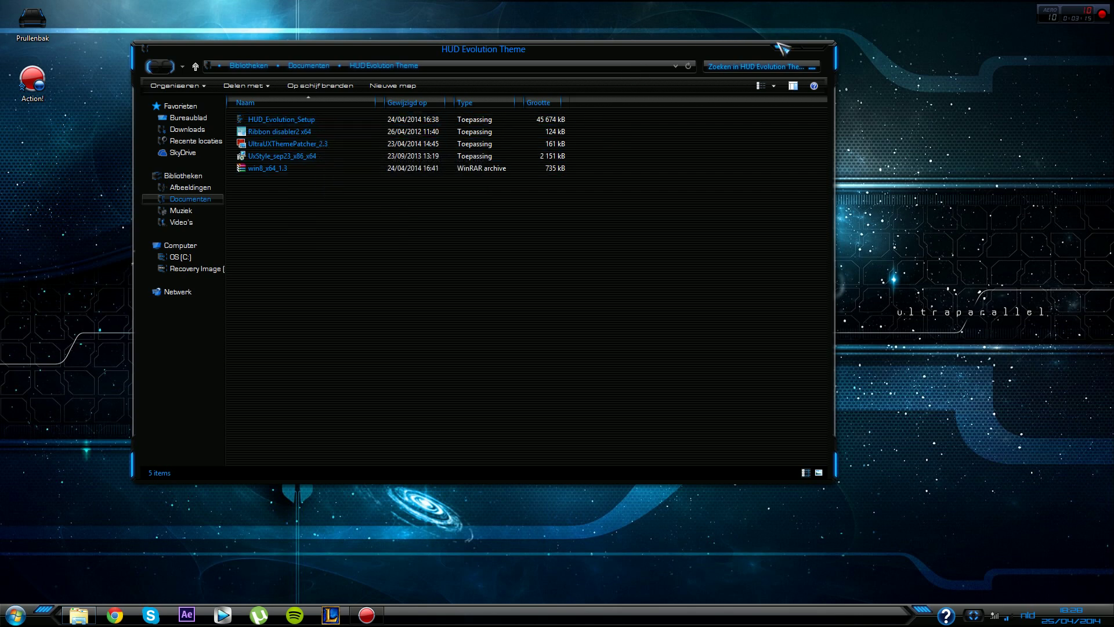
pyautogui.moveTo(697, 55); pyautogui.dragTo(653, 5)
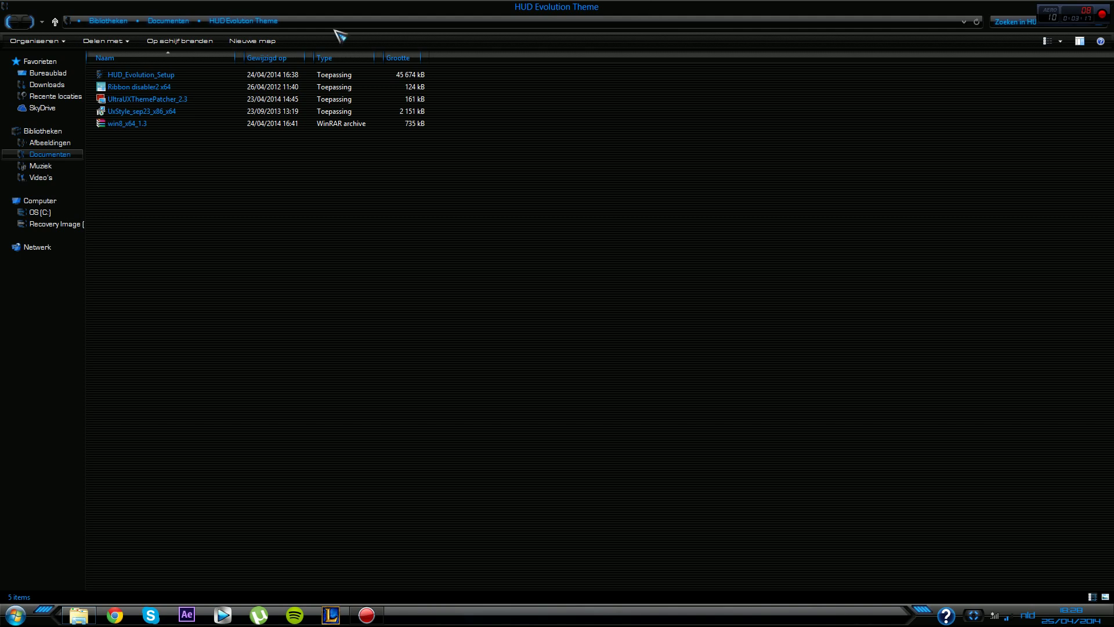
pyautogui.click(152, 93)
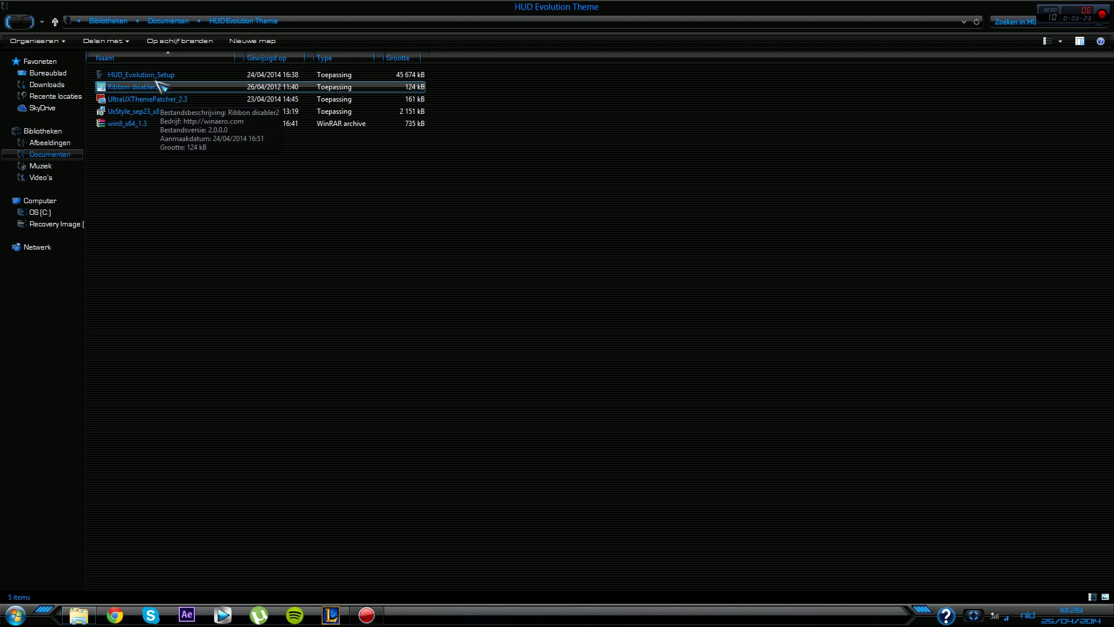
pyautogui.click(150, 76)
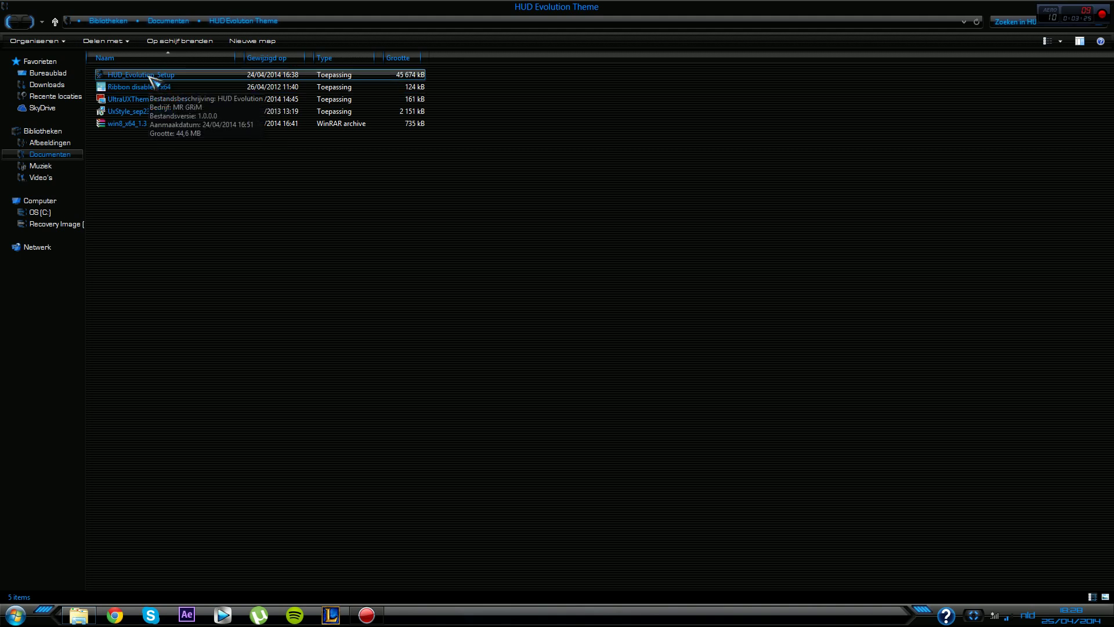
pyautogui.moveTo(152, 77); pyautogui.dragTo(170, 102)
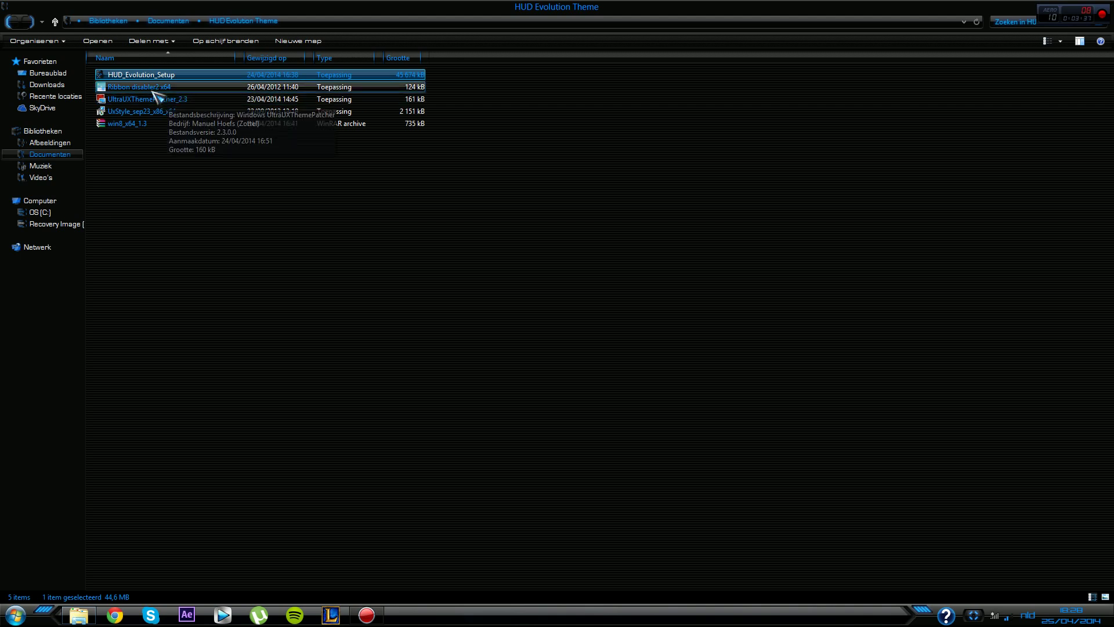
# Launch Ribbon disabler2 x64, the UxStyle_sep23_x86_x64 installer and the win8_x64_1.3 archive.
pyautogui.doubleClick(166, 87)
pyautogui.doubleClick(150, 112)
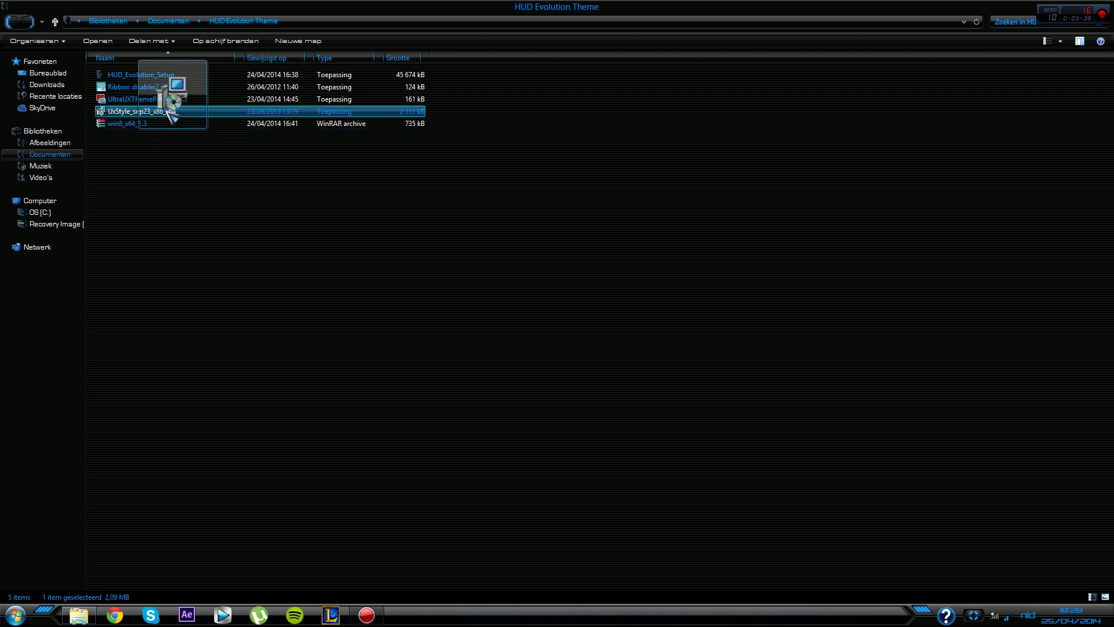
pyautogui.doubleClick(138, 126)
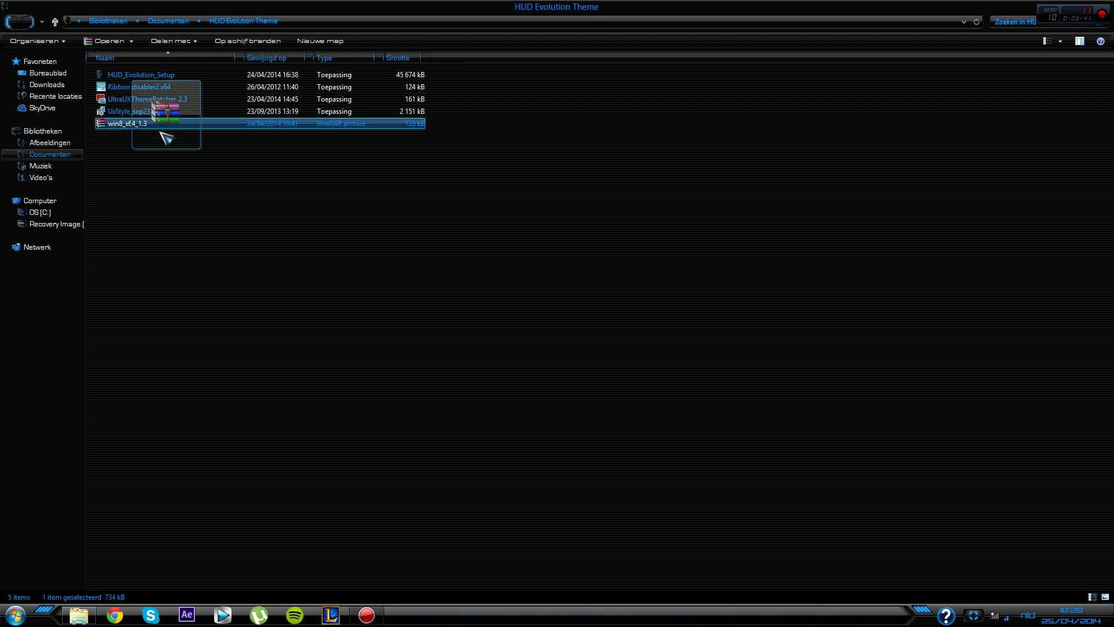
pyautogui.click(118, 135)
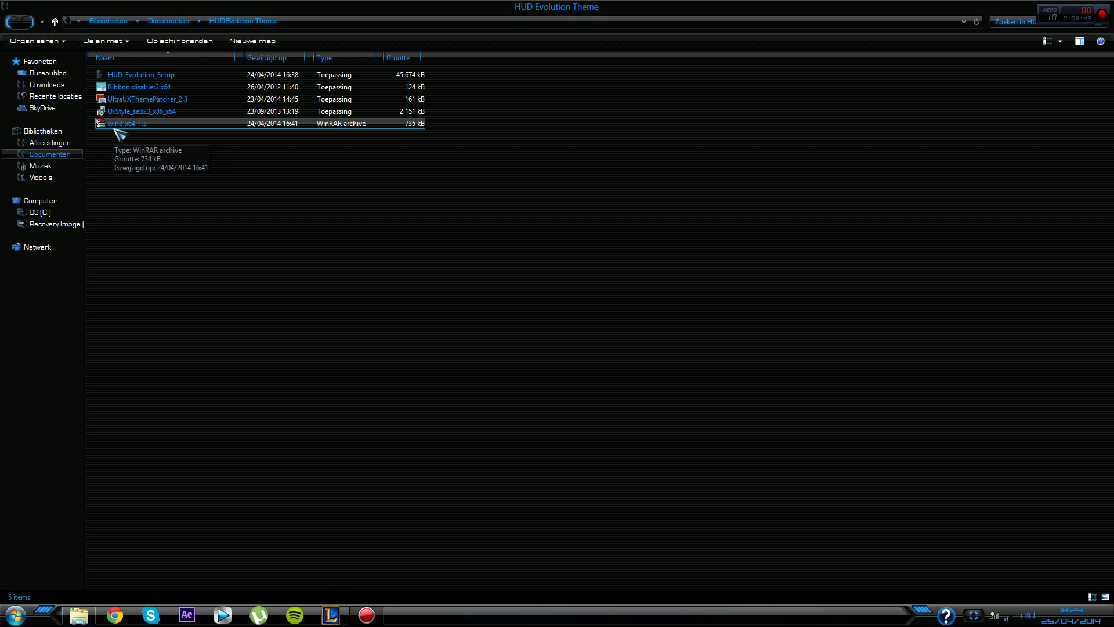
pyautogui.click(115, 128)
pyautogui.click(122, 137)
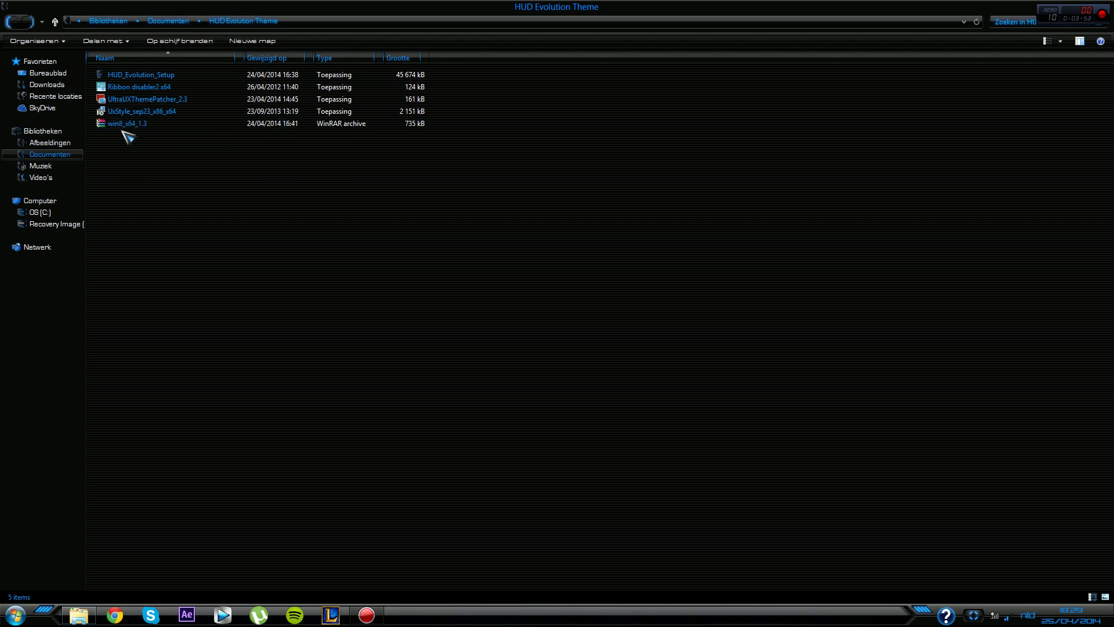
pyautogui.click(123, 125)
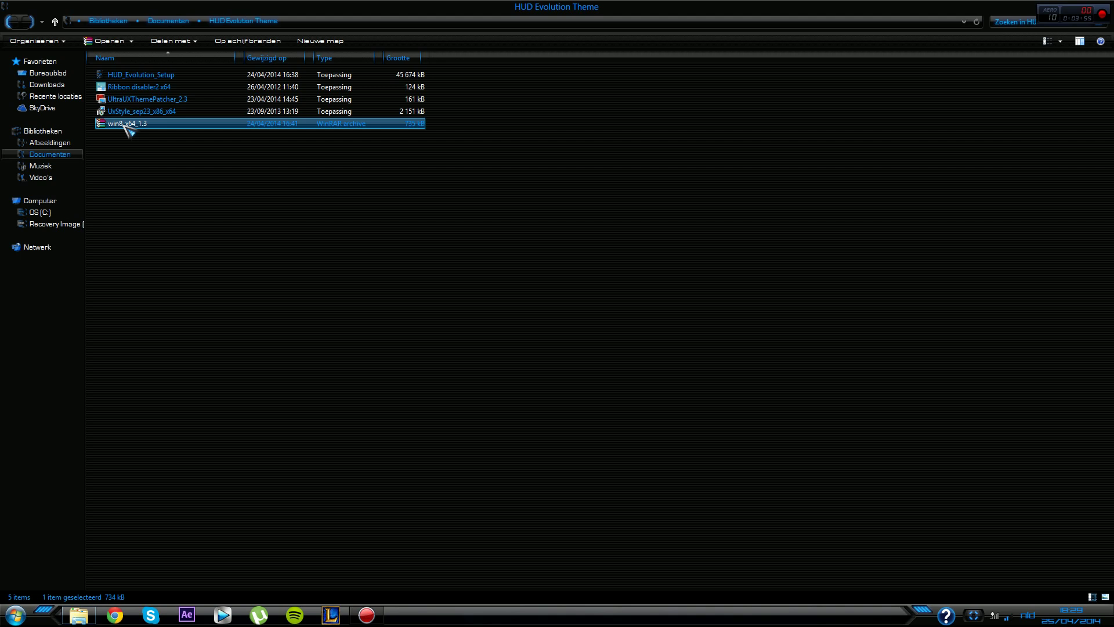
# Select HUD_Evolution_Setup and UxStyle_sep23_x86_x64, and glance at the HUD-styled Start menu.
pyautogui.click(155, 159)
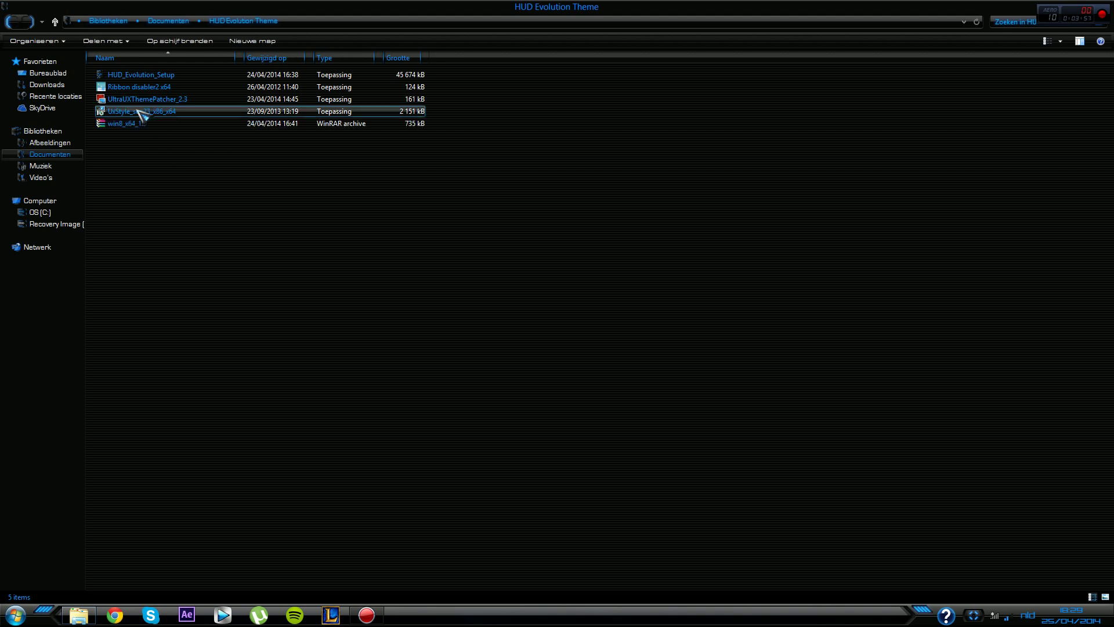
pyautogui.click(135, 79)
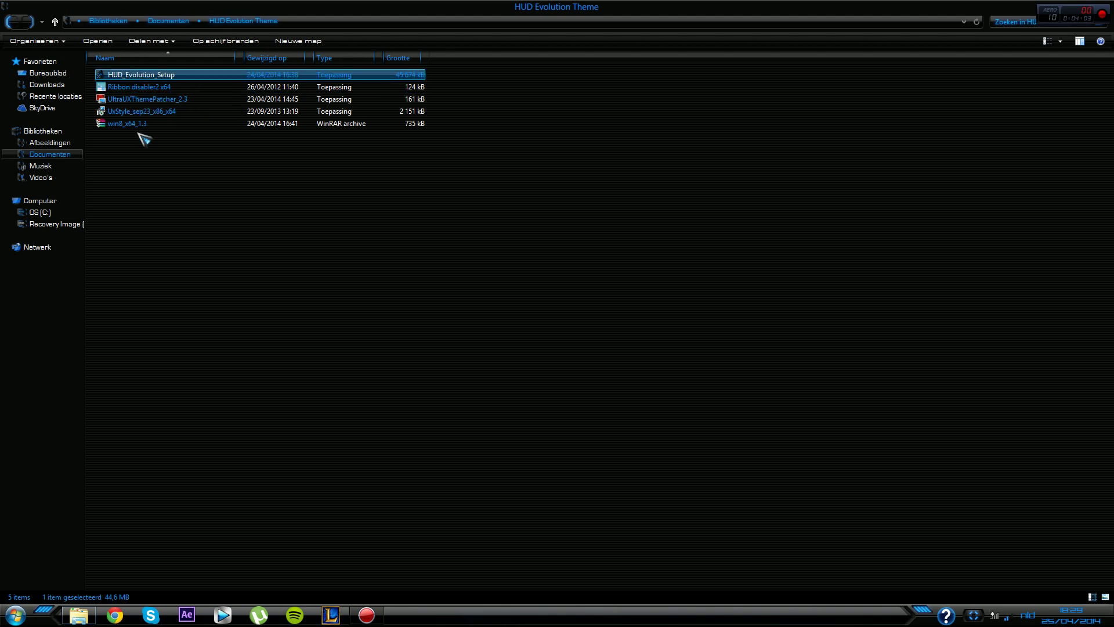
pyautogui.click(140, 112)
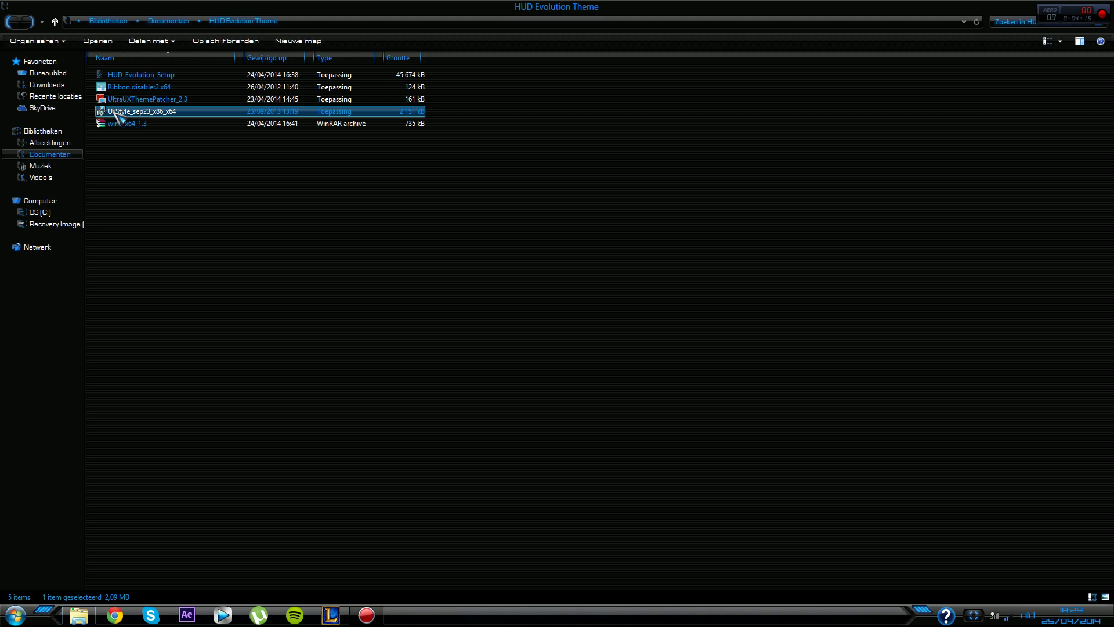
pyautogui.click(14, 615)
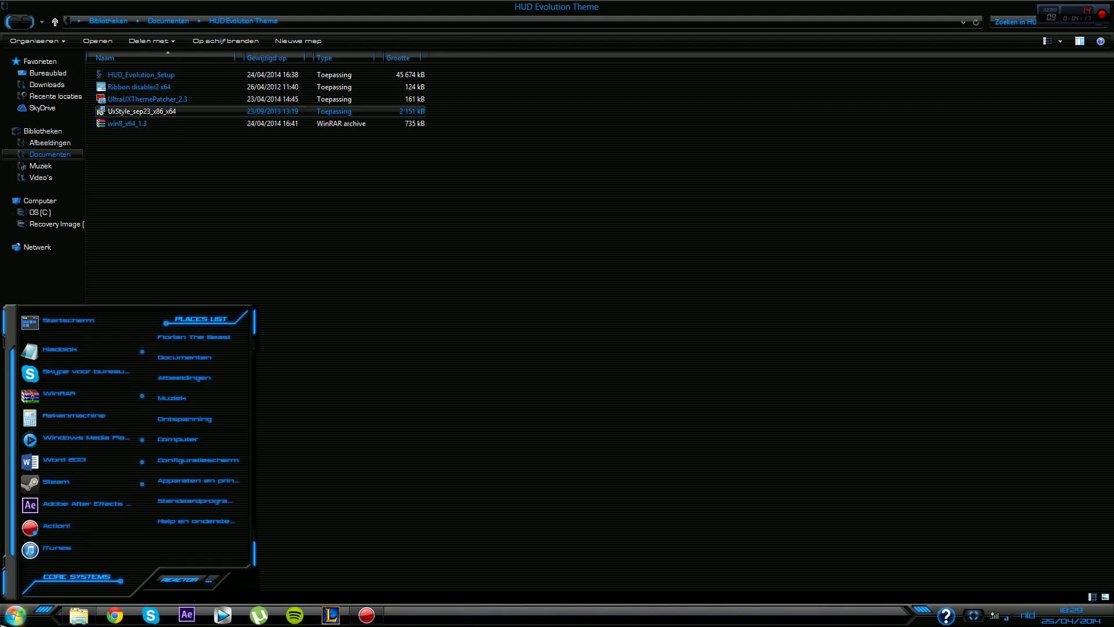
pyautogui.click(418, 323)
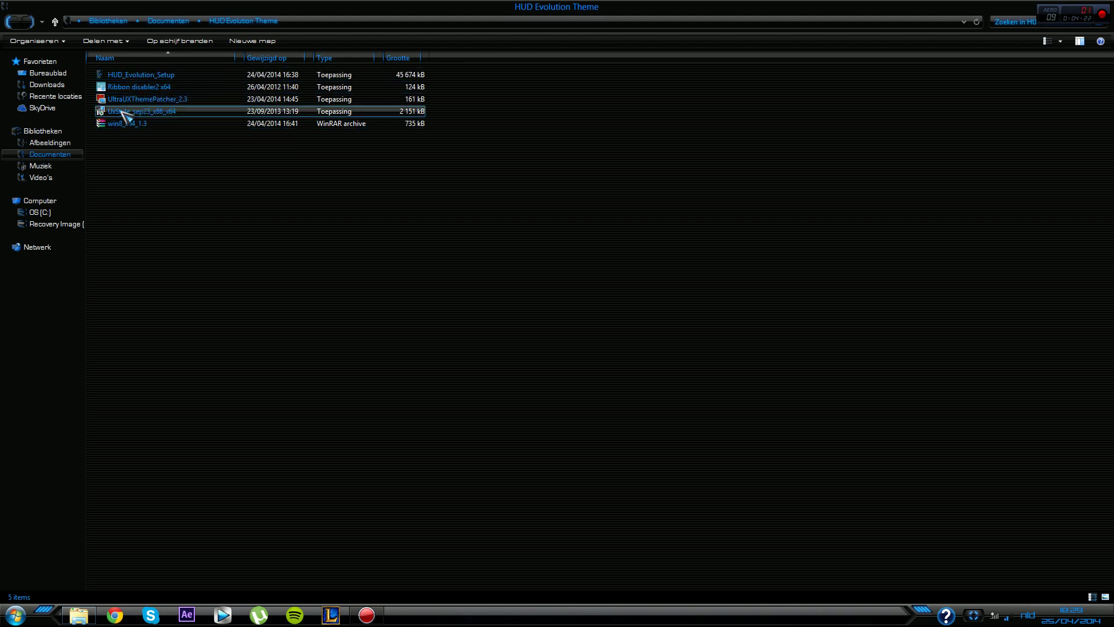
pyautogui.click(123, 87)
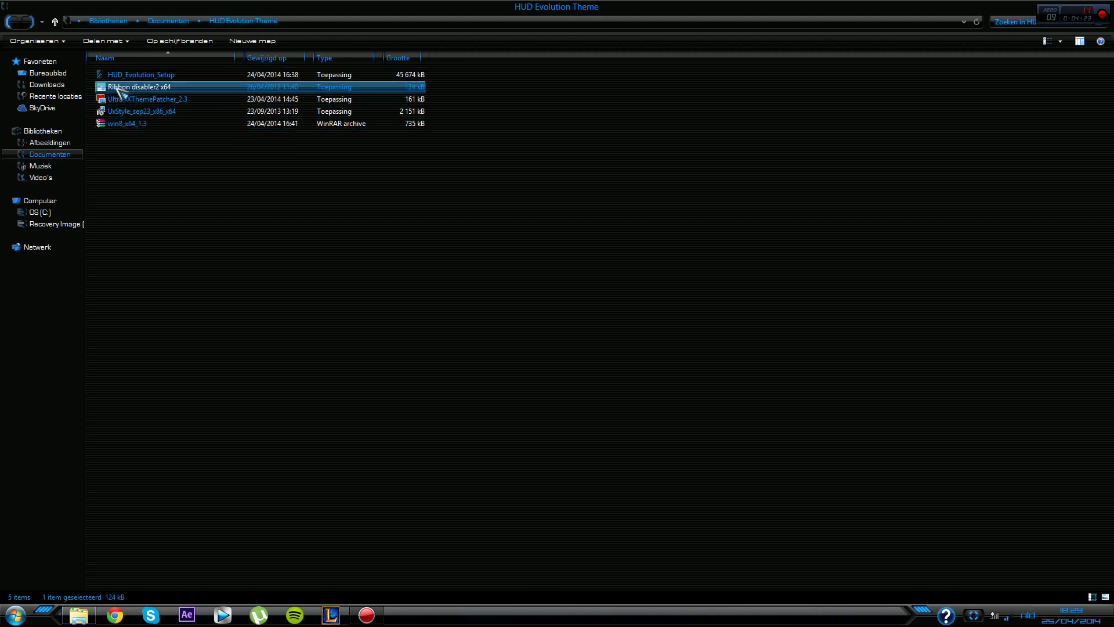
# Launch HUD_Evolution_Setup, approve it, keep Nederlands as language, then cancel setup.
pyautogui.doubleClick(123, 76)
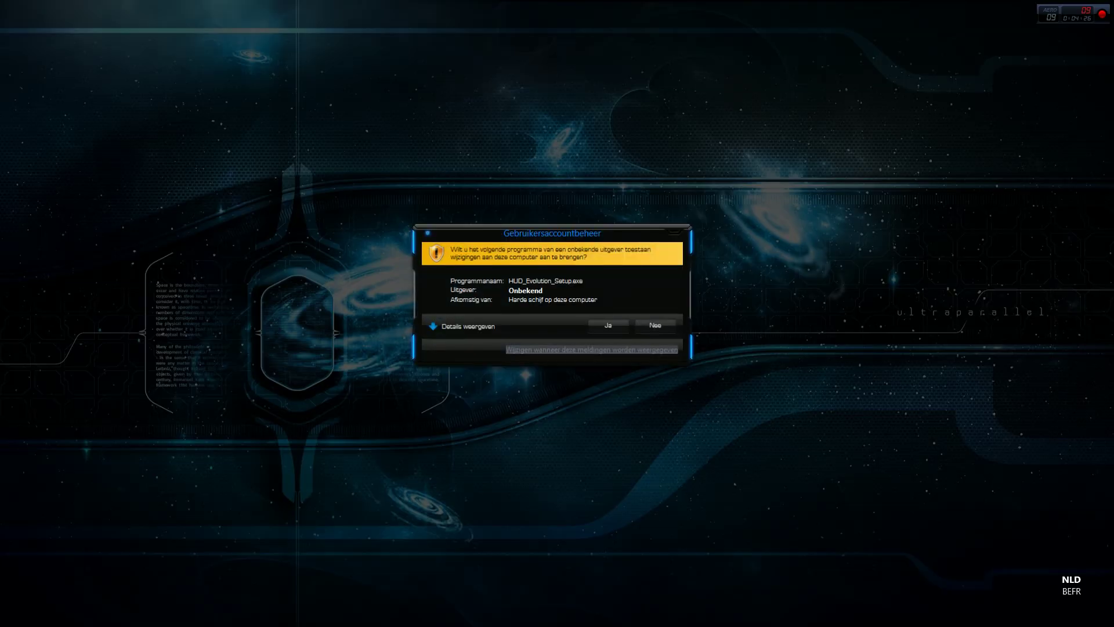
pyautogui.click(607, 325)
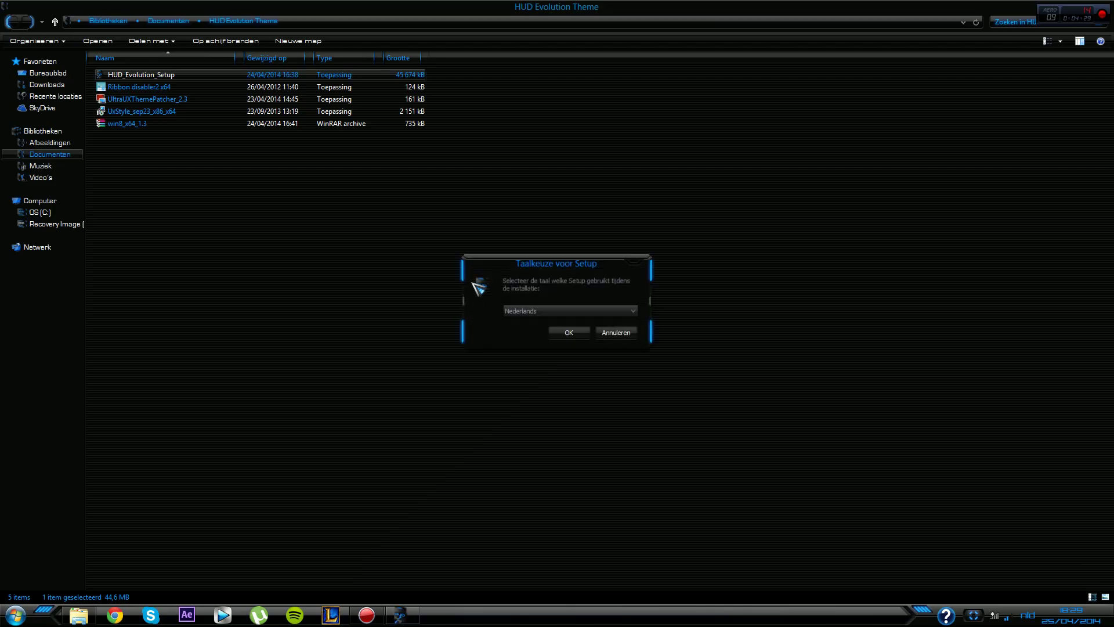
pyautogui.click(603, 308)
pyautogui.click(610, 310)
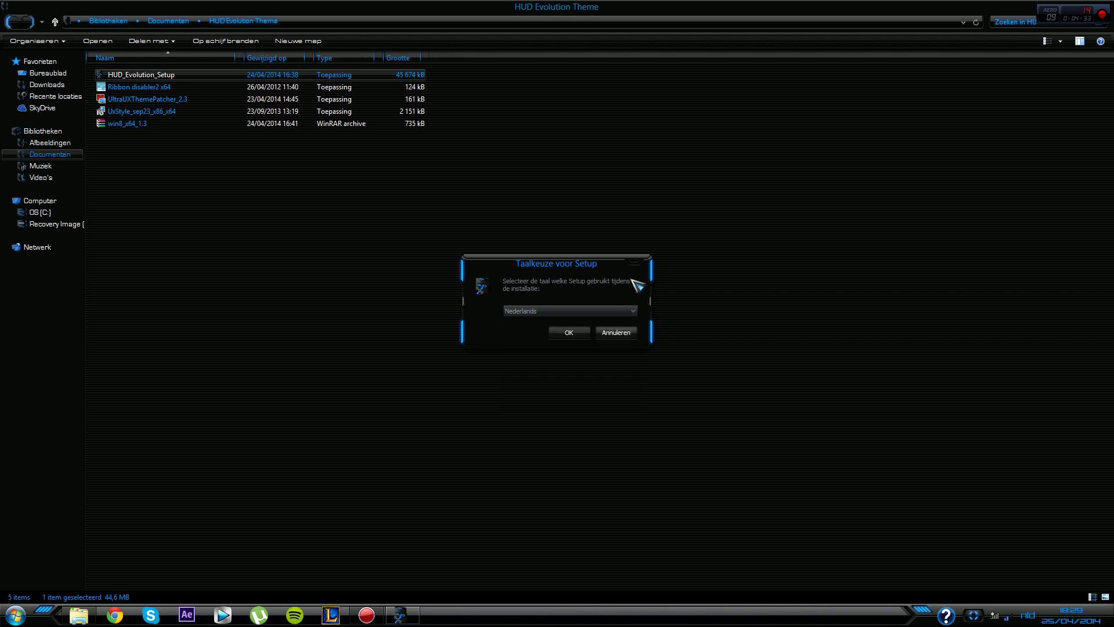
pyautogui.click(616, 332)
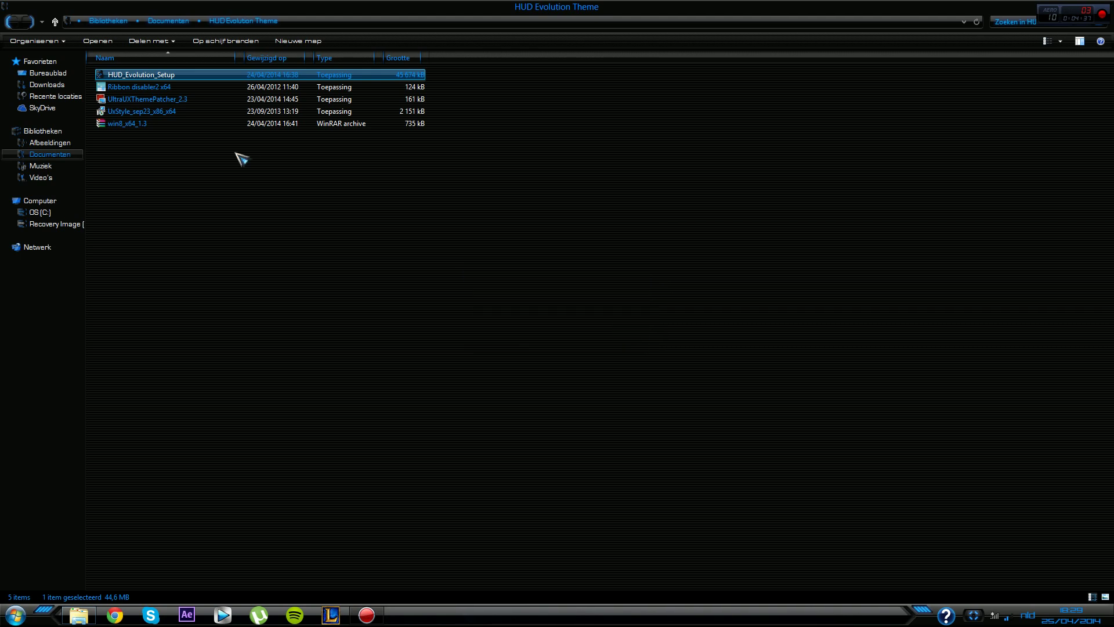
# Select HUD_Evolution_Setup and restore the folder window from full screen.
pyautogui.click(242, 176)
pyautogui.moveTo(1097, 9)
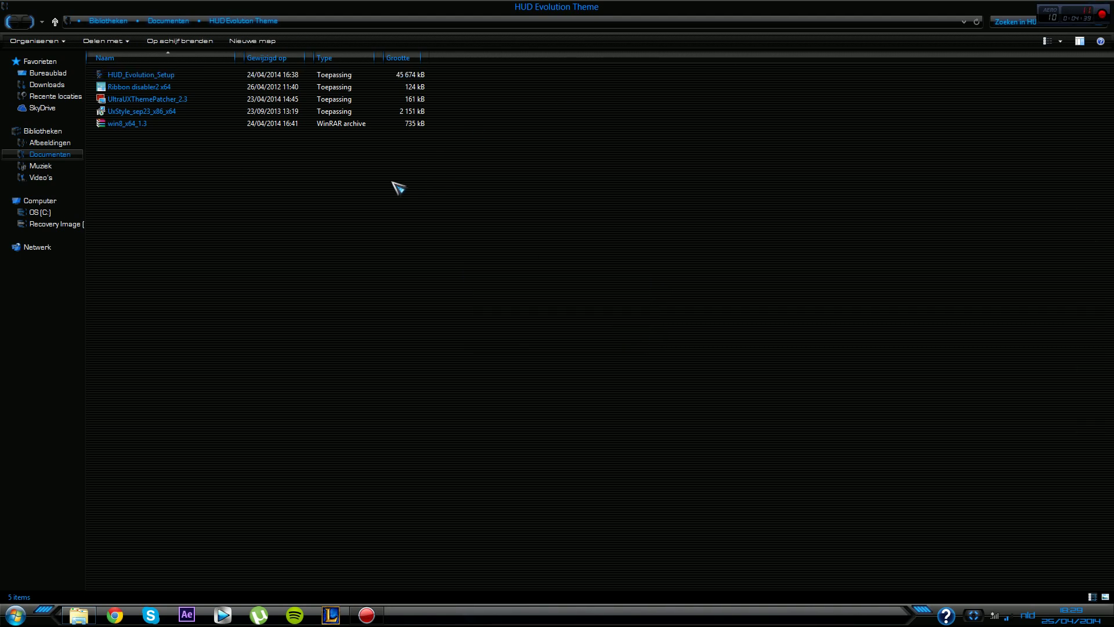
pyautogui.click(161, 76)
pyautogui.click(217, 328)
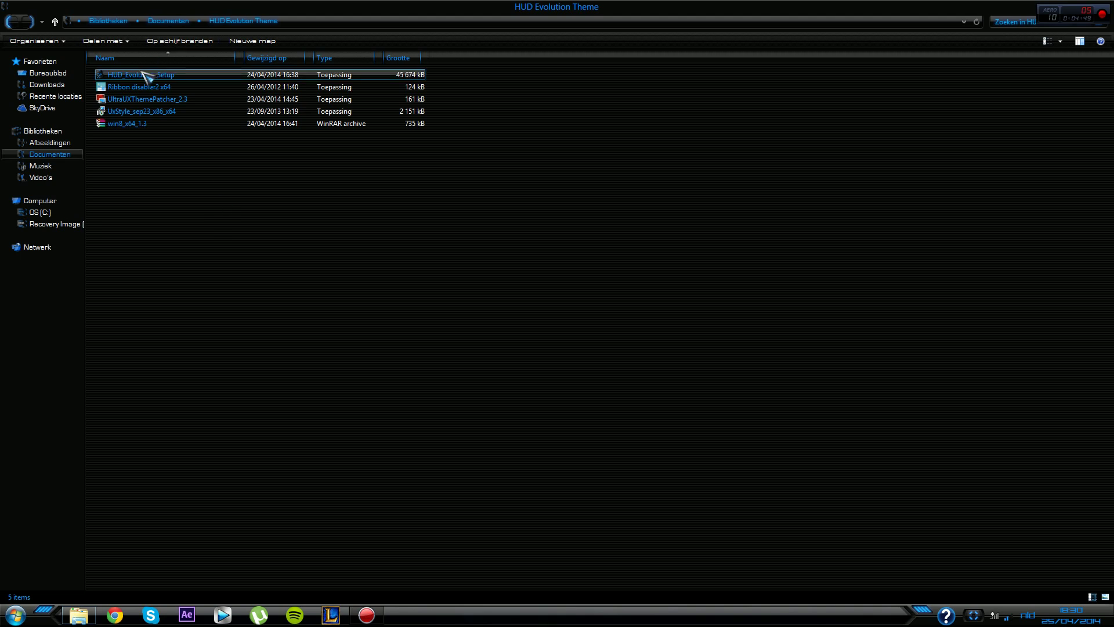
pyautogui.moveTo(146, 76)
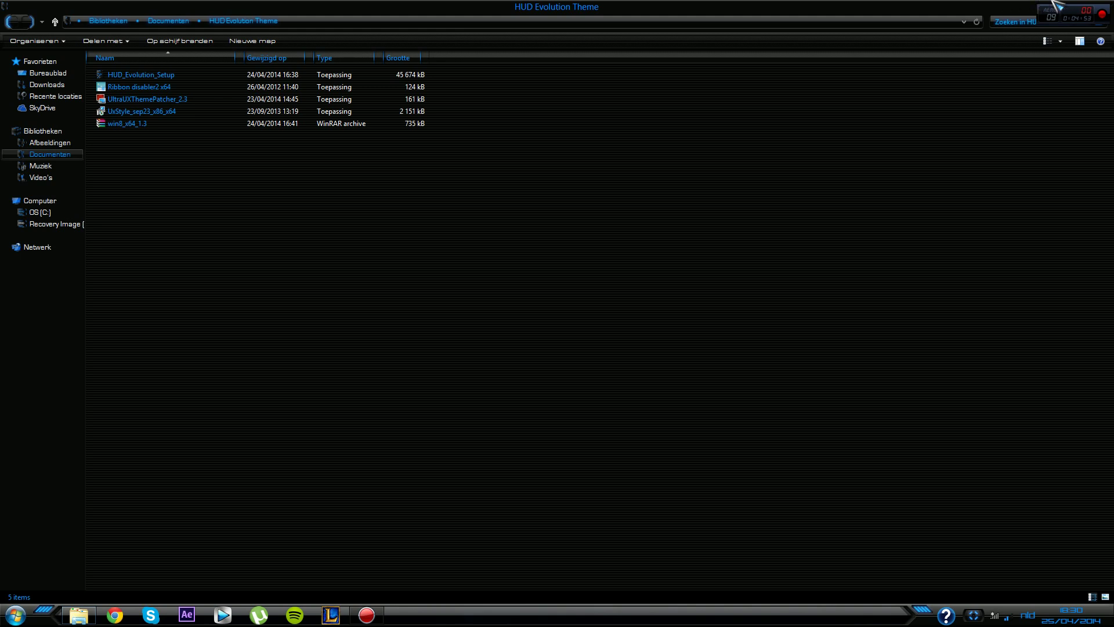
pyautogui.click(1086, 6)
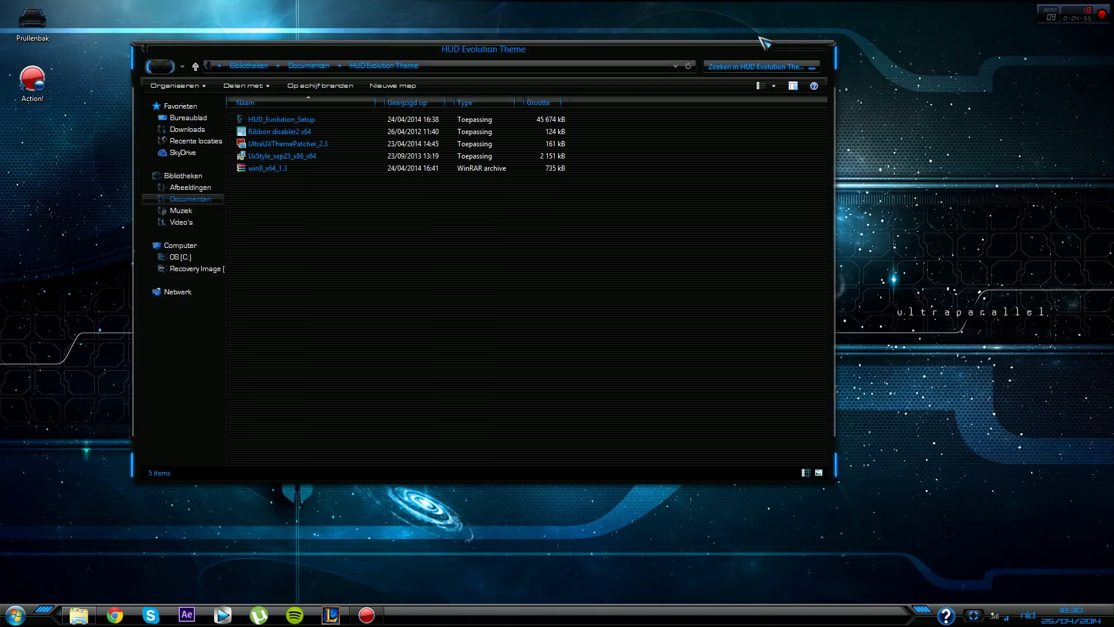
pyautogui.moveTo(704, 52); pyautogui.dragTo(746, 81)
pyautogui.click(803, 76)
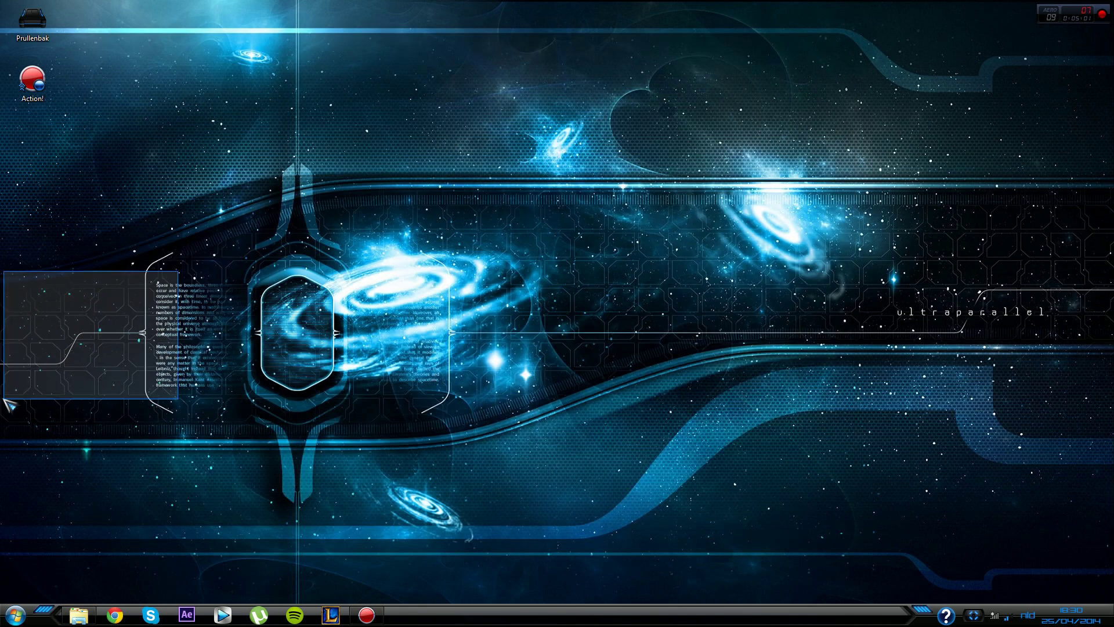
pyautogui.click(79, 616)
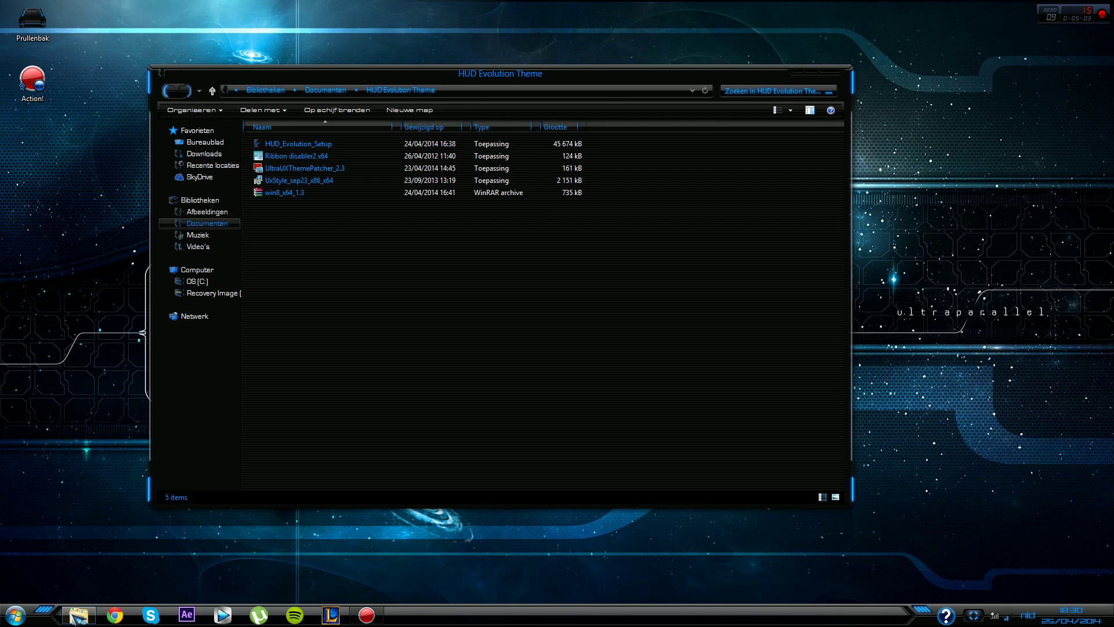
pyautogui.click(77, 616)
pyautogui.click(77, 616)
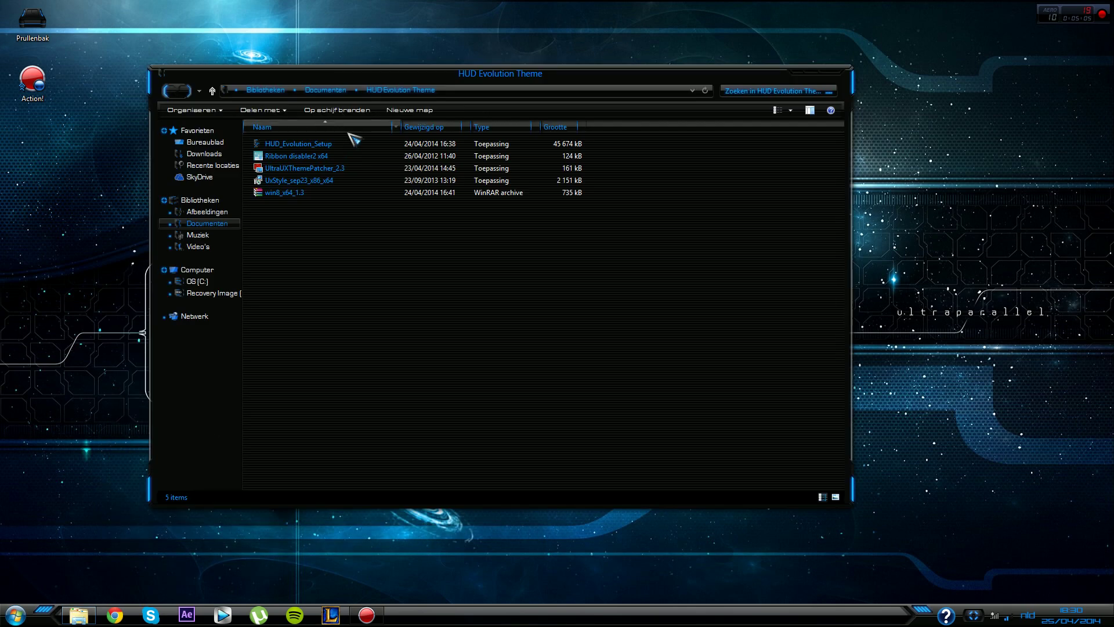
pyautogui.moveTo(543, 74); pyautogui.dragTo(537, 6)
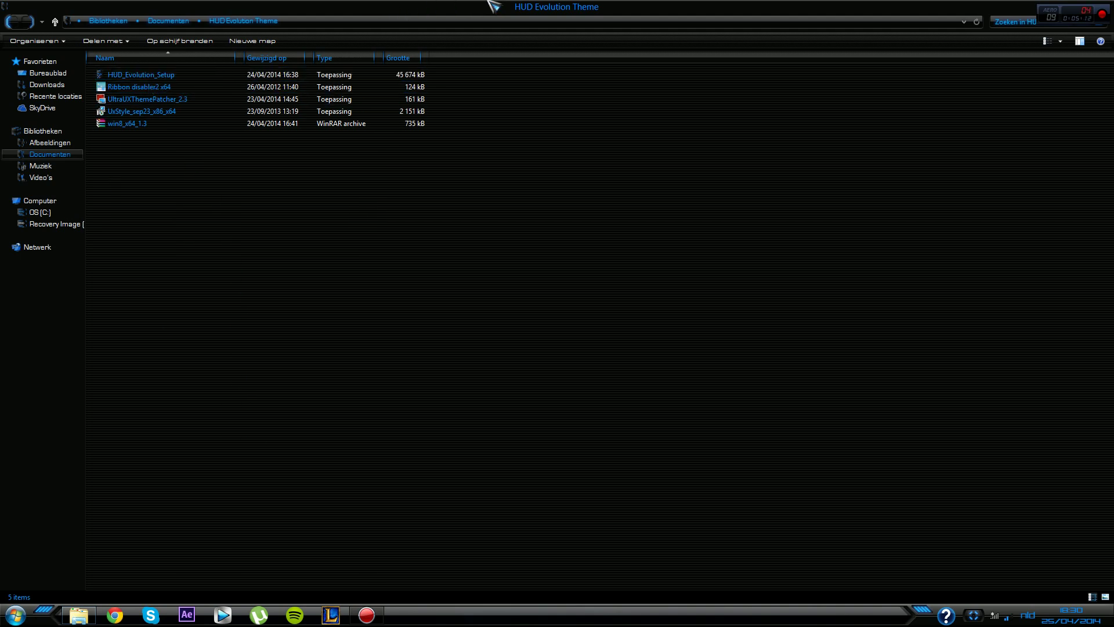
pyautogui.moveTo(496, 10)
pyautogui.mouseDown()
pyautogui.moveTo(492, 32)
pyautogui.moveTo(488, 1)
pyautogui.mouseUp()
pyautogui.click(1080, 9)
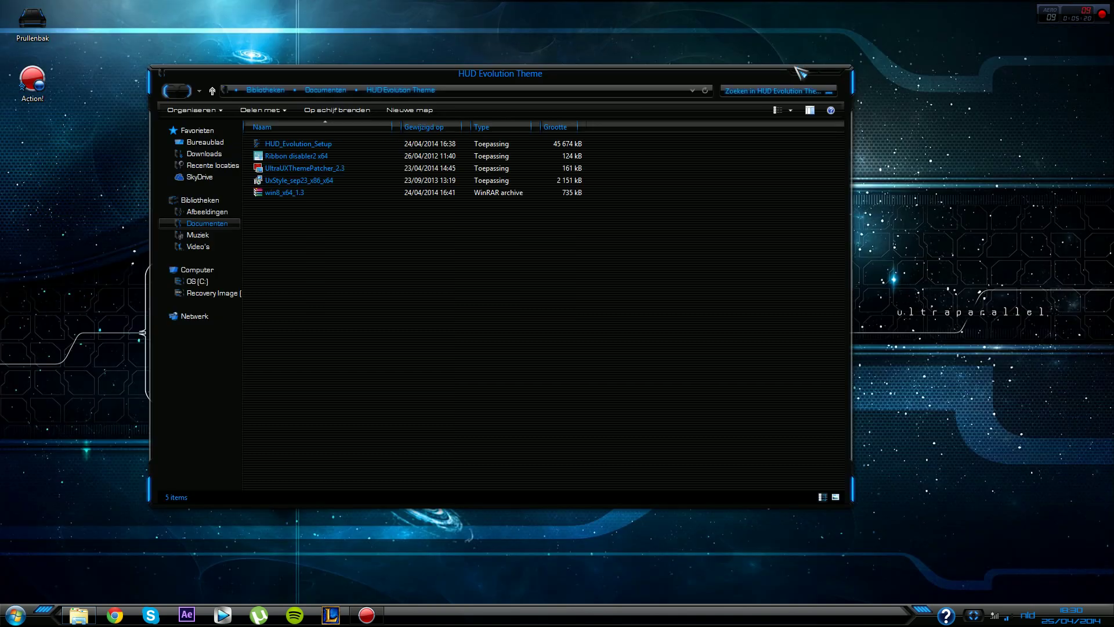
pyautogui.click(823, 75)
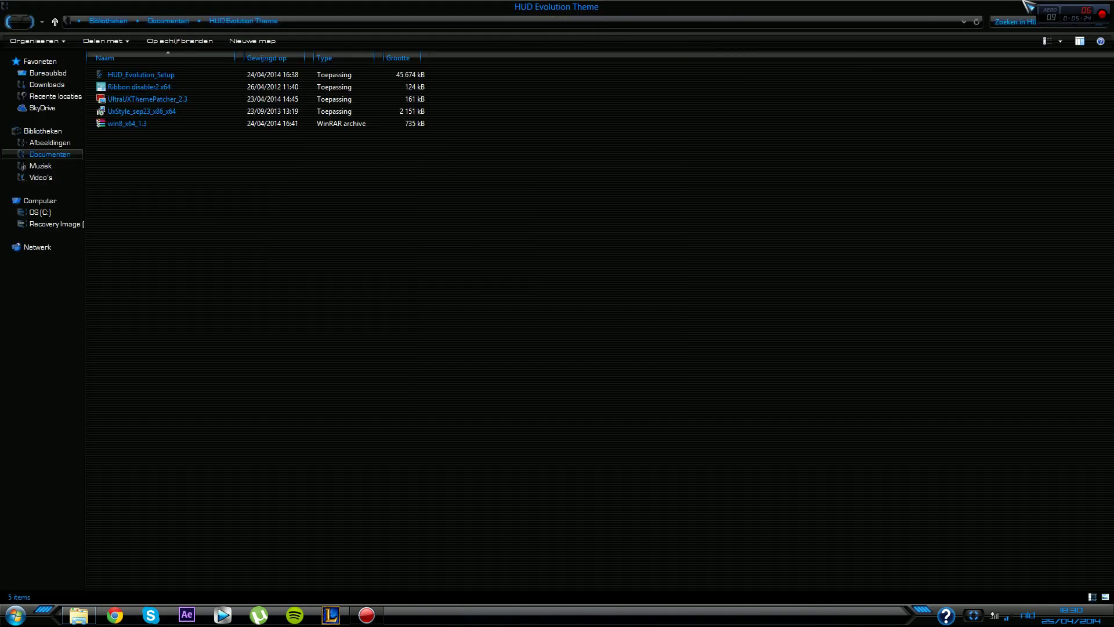
pyautogui.moveTo(511, 8); pyautogui.dragTo(494, 1)
pyautogui.click(154, 76)
pyautogui.click(152, 189)
pyautogui.click(1078, 11)
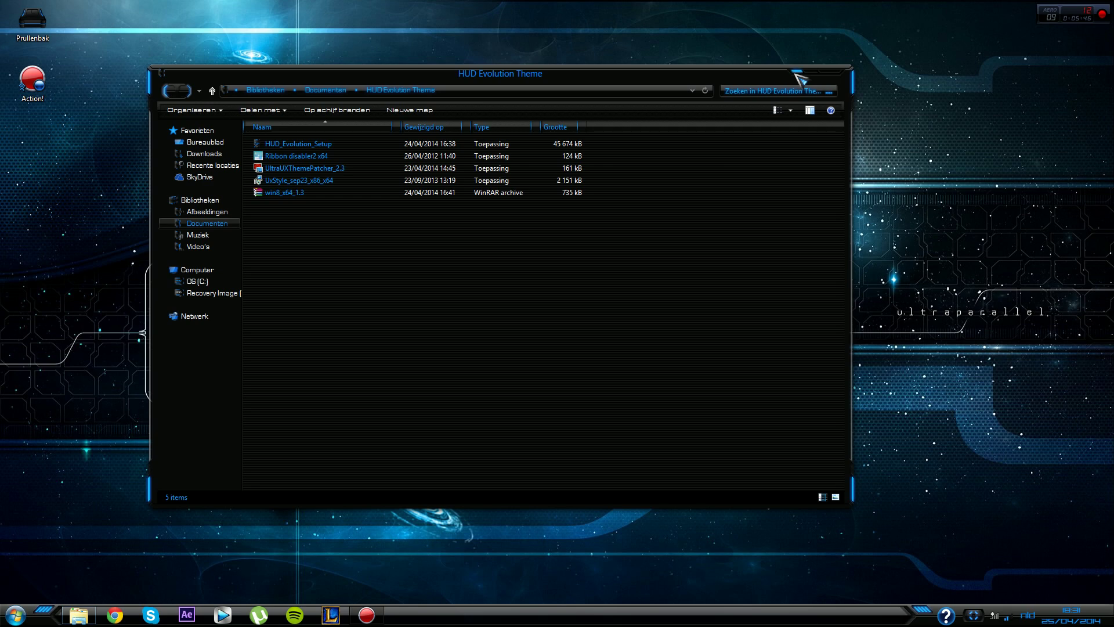
pyautogui.moveTo(567, 74); pyautogui.dragTo(557, 6)
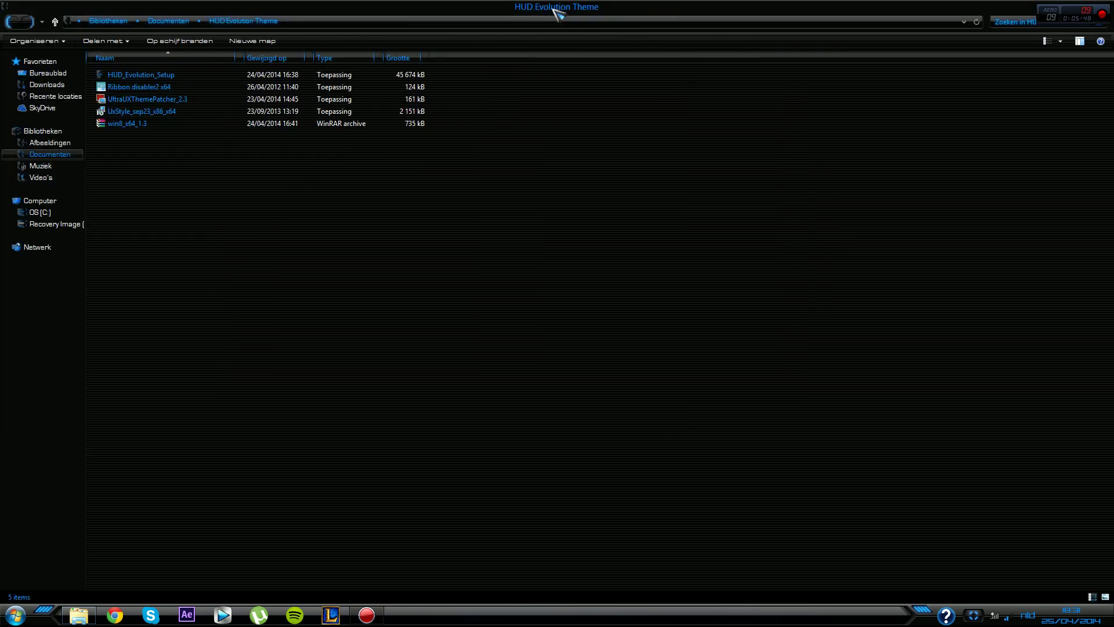
pyautogui.click(1083, 5)
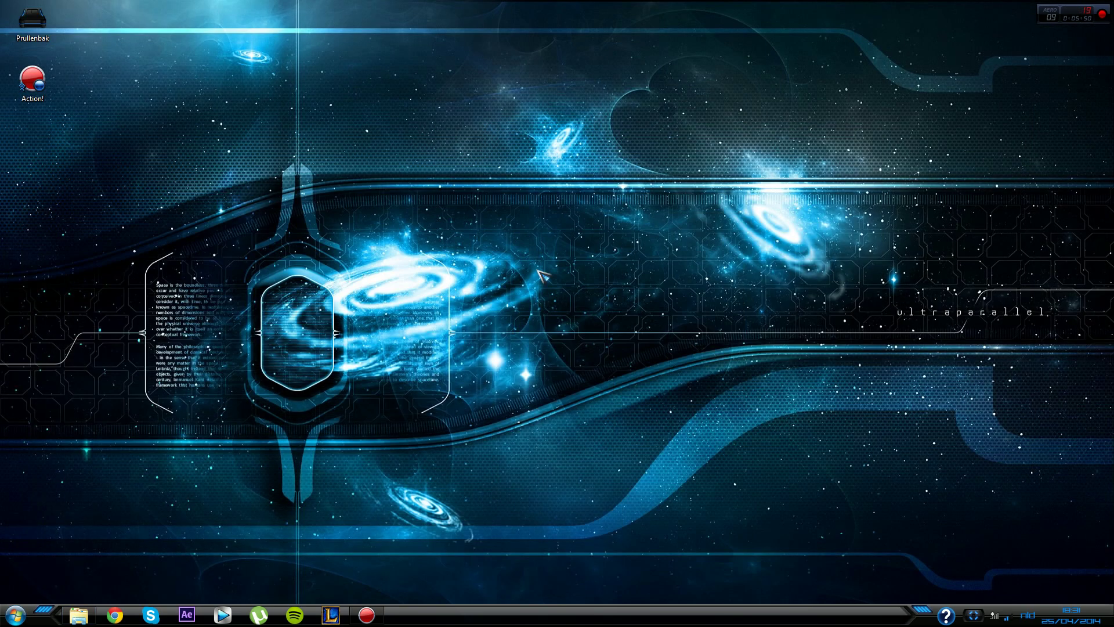
pyautogui.click(93, 618)
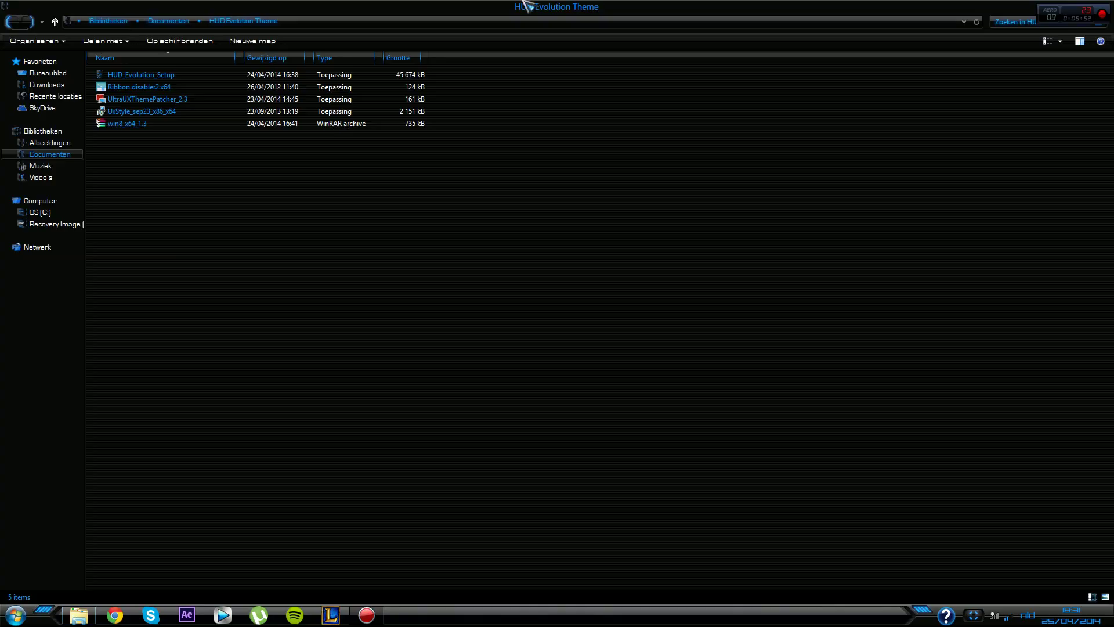
pyautogui.moveTo(528, 8)
pyautogui.mouseDown()
pyautogui.moveTo(505, 29)
pyautogui.moveTo(511, 6)
pyautogui.mouseUp()
pyautogui.click(1081, 7)
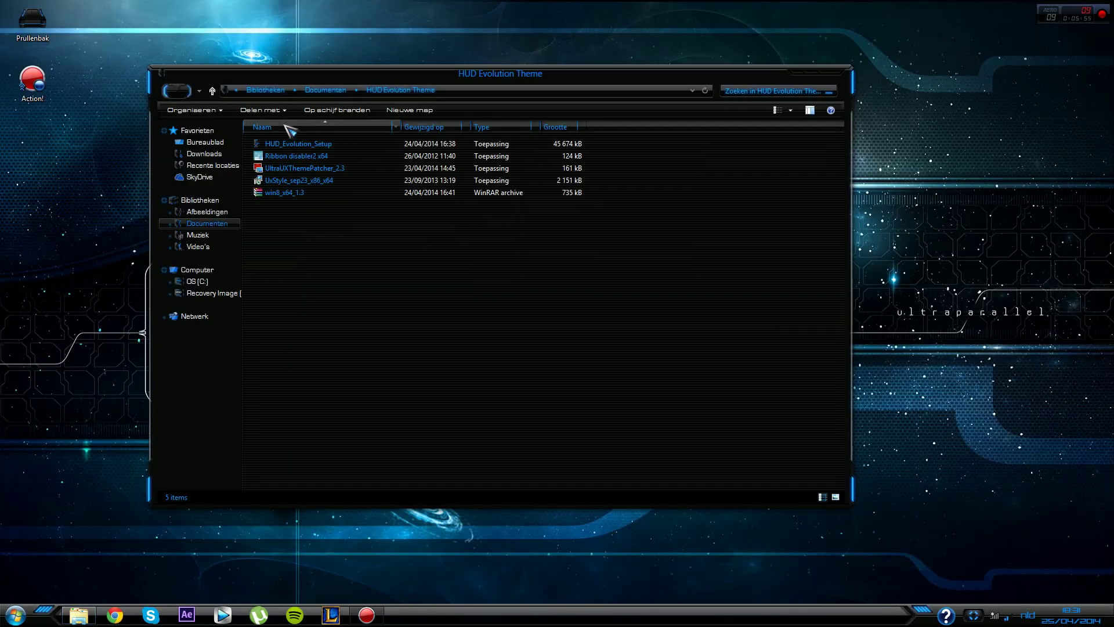
# Close the theme folder and apply the HUD Evolution theme in Personalization.
pyautogui.click(815, 78)
pyautogui.rightClick(566, 100)
pyautogui.click(336, 302)
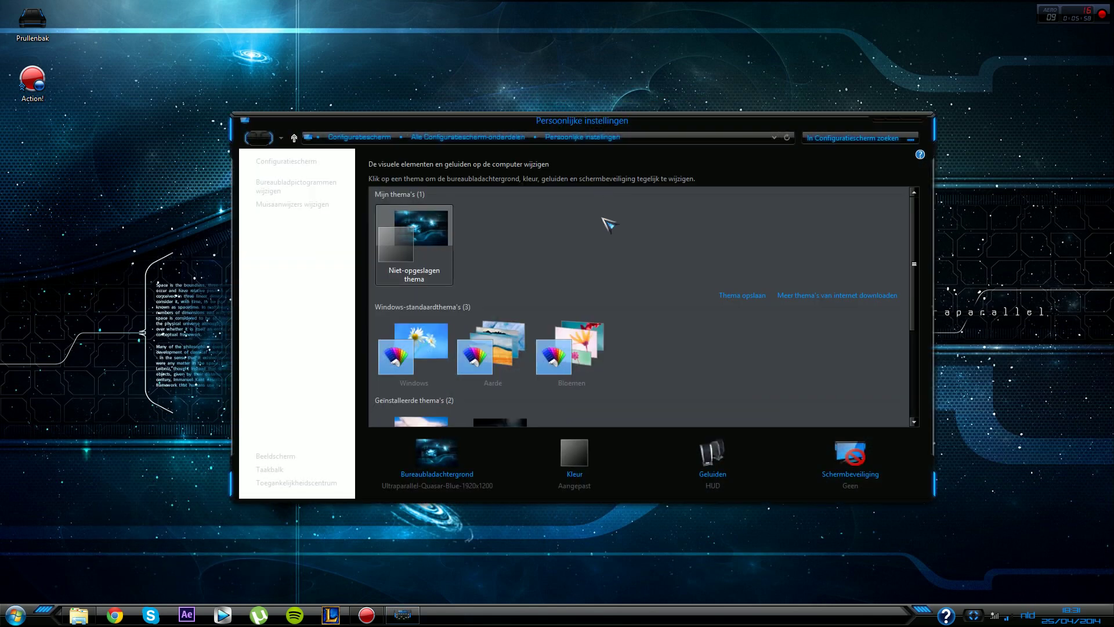
pyautogui.scroll(-3, 568, 306)
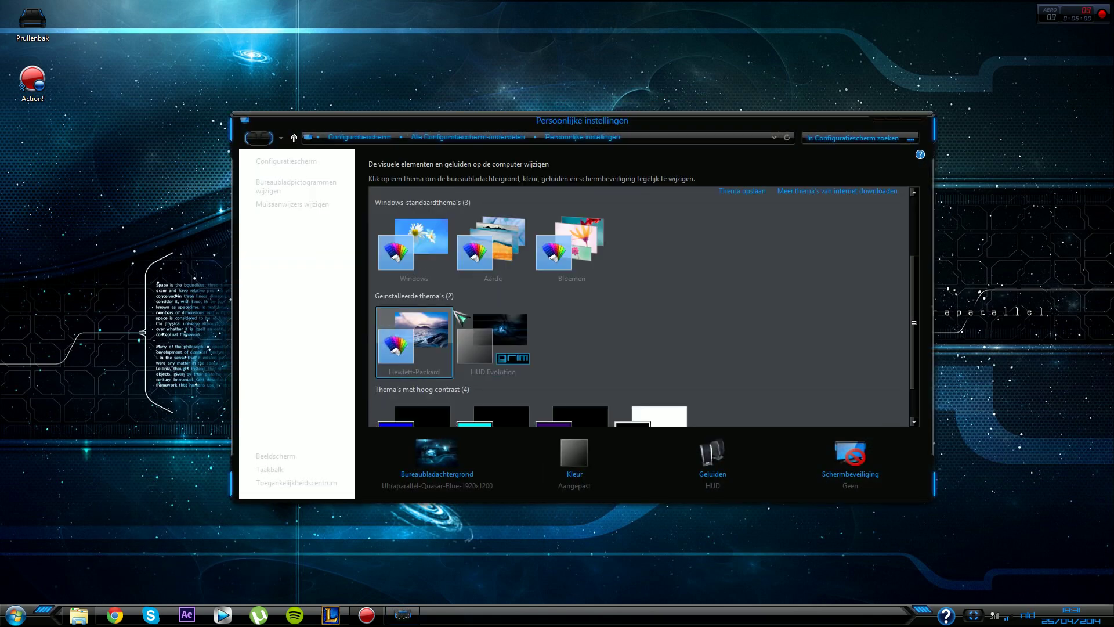
pyautogui.click(507, 376)
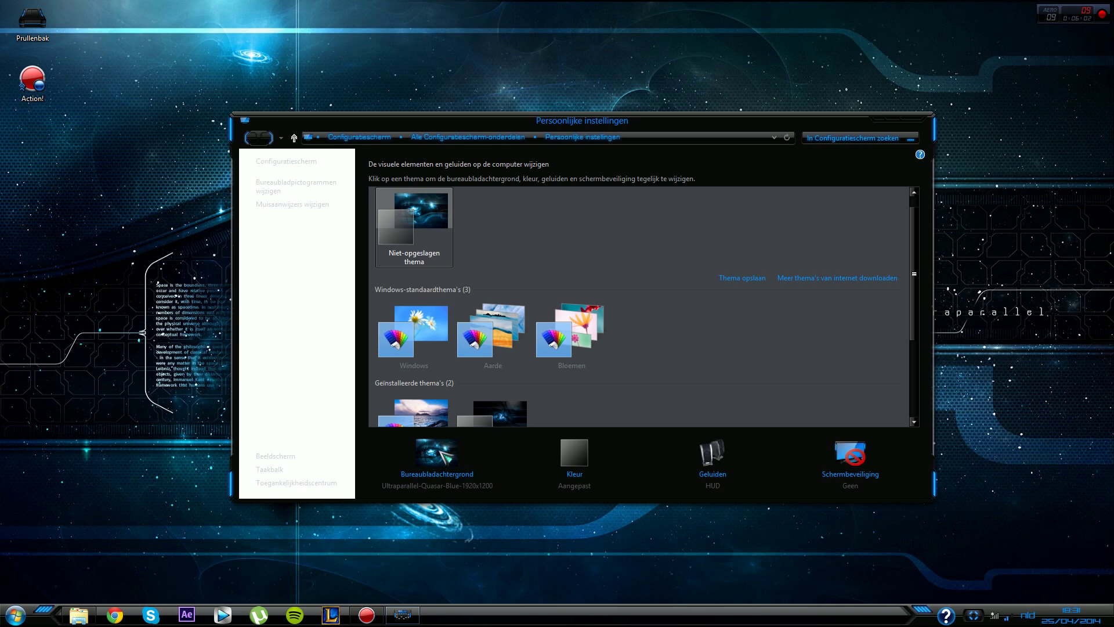
# Keep Ultraparallel-Quasar-Blue-1920x1200 as the desktop background and save the change.
pyautogui.click(441, 452)
pyautogui.click(334, 259)
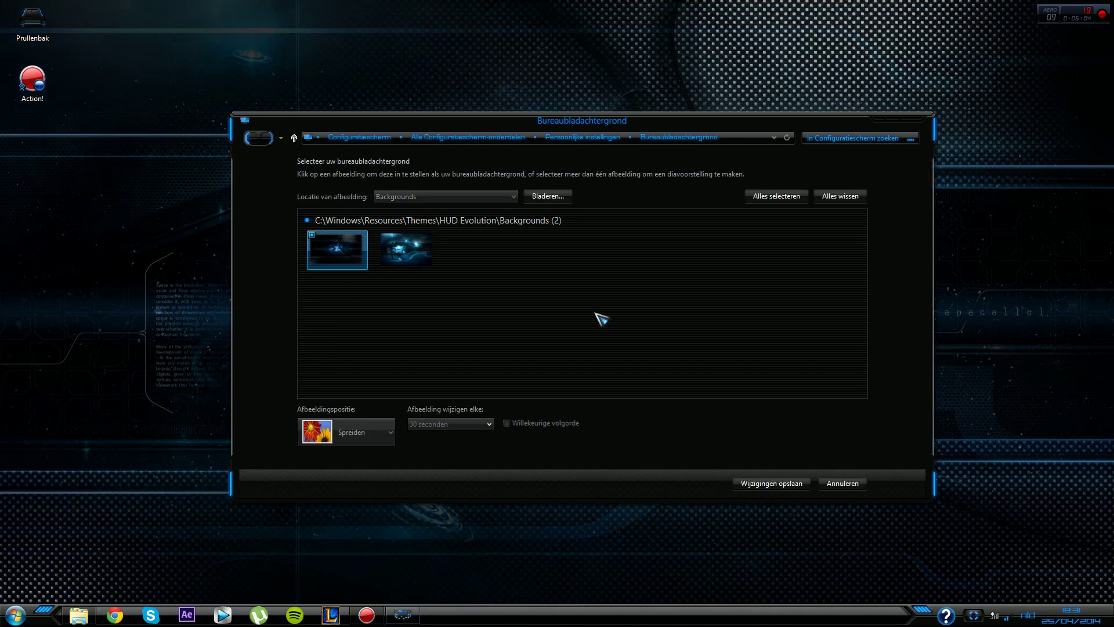
pyautogui.moveTo(609, 120); pyautogui.dragTo(532, 101)
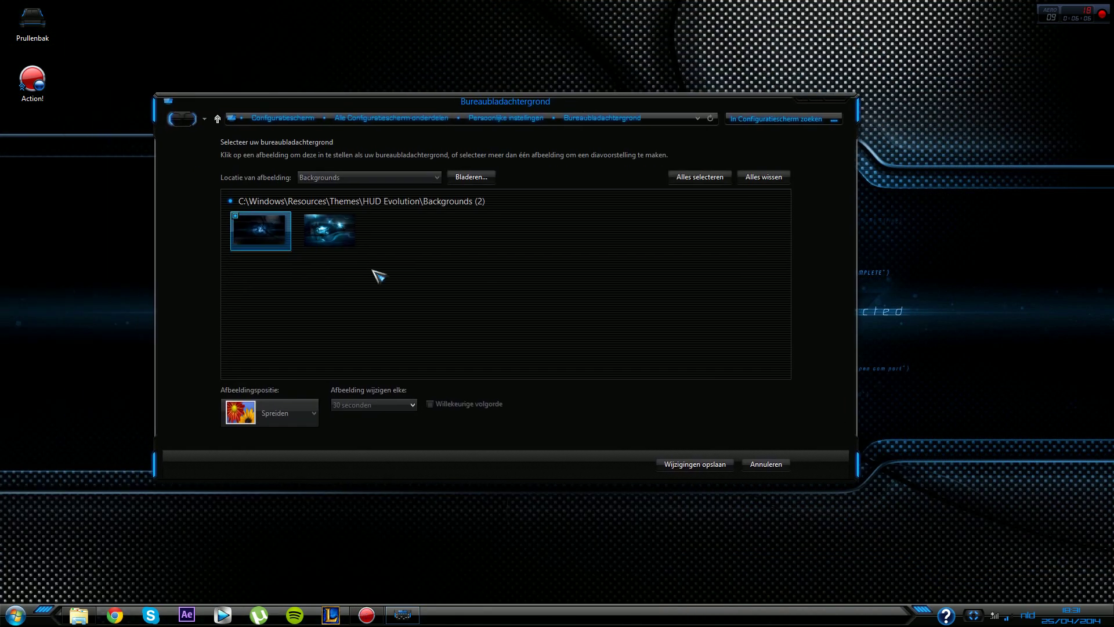
pyautogui.click(334, 244)
pyautogui.moveTo(686, 110); pyautogui.dragTo(640, 143)
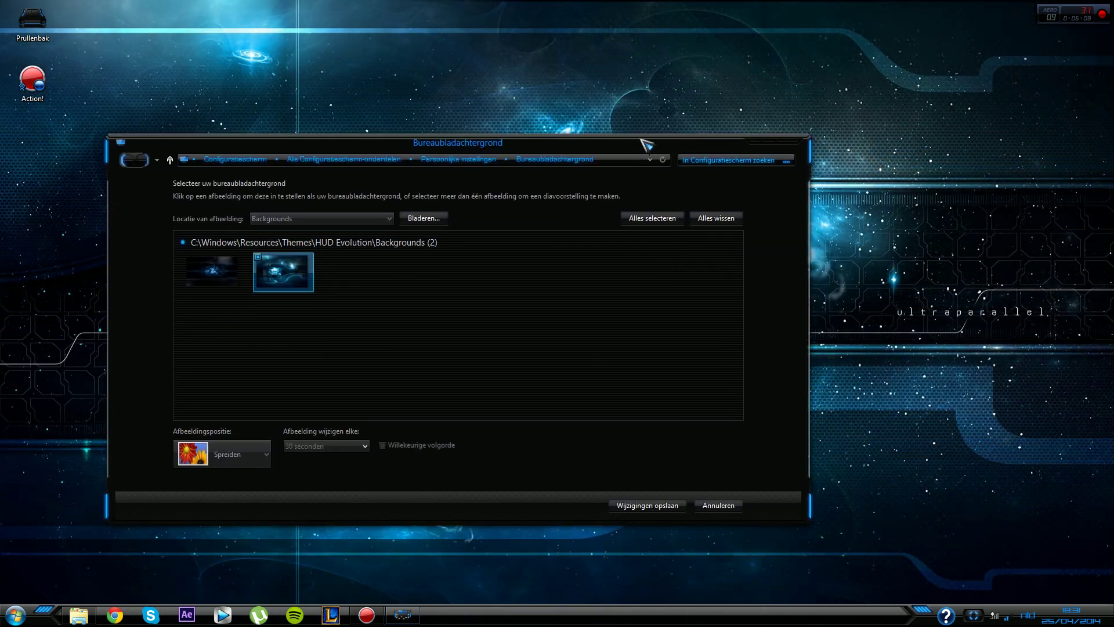
pyautogui.click(647, 505)
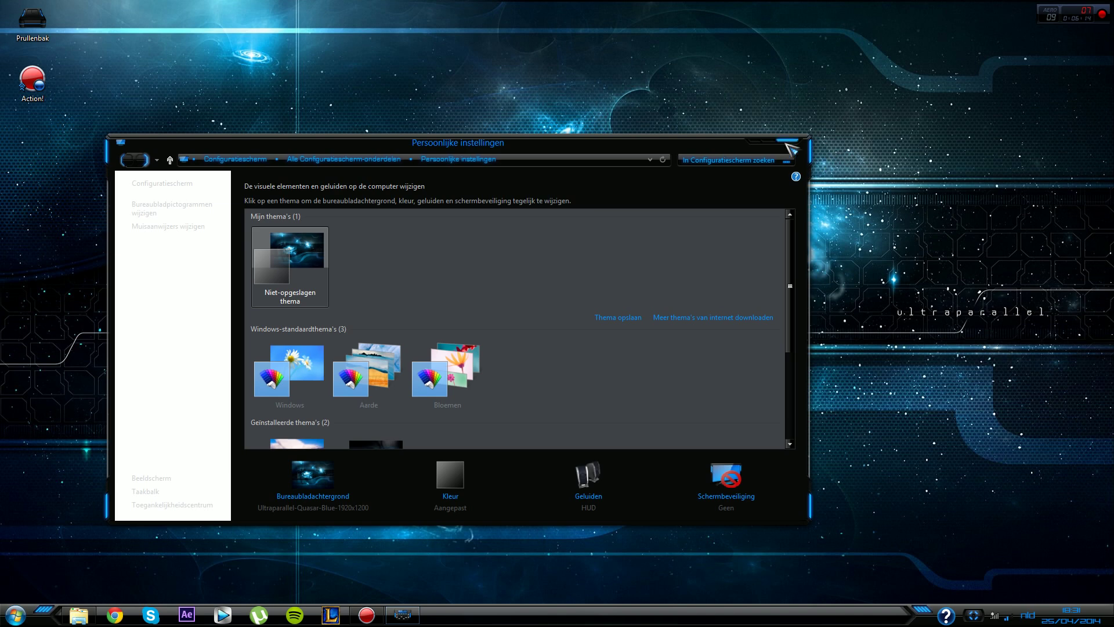
# Close Personalization, reopen the HUD Evolution Theme folder, and select files down to Ribbon disabler2 x64.
pyautogui.click(788, 143)
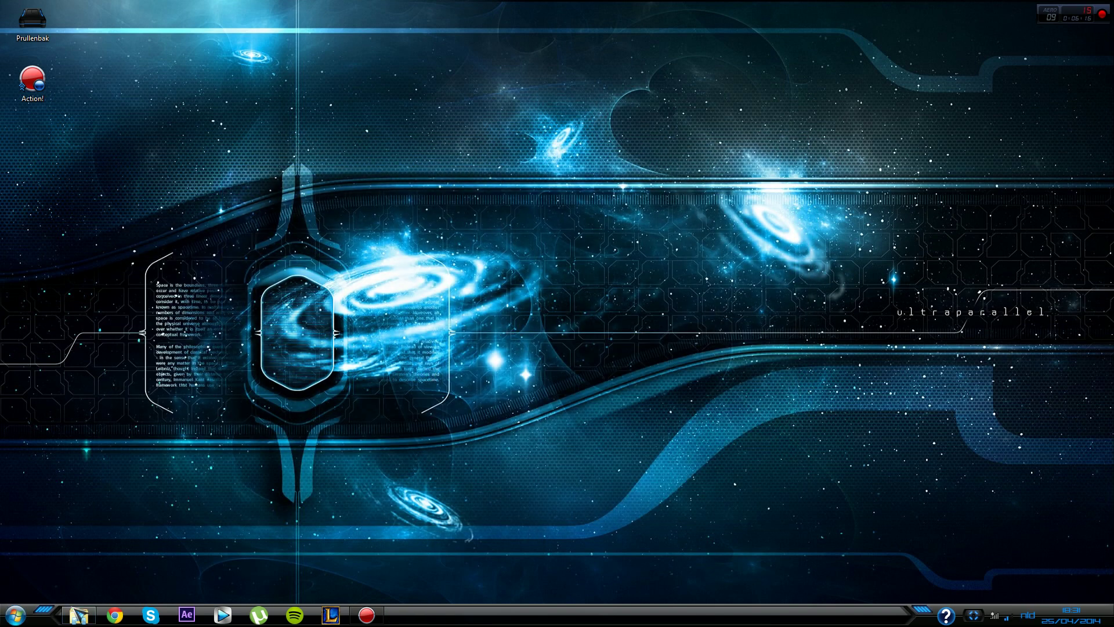
pyautogui.click(83, 617)
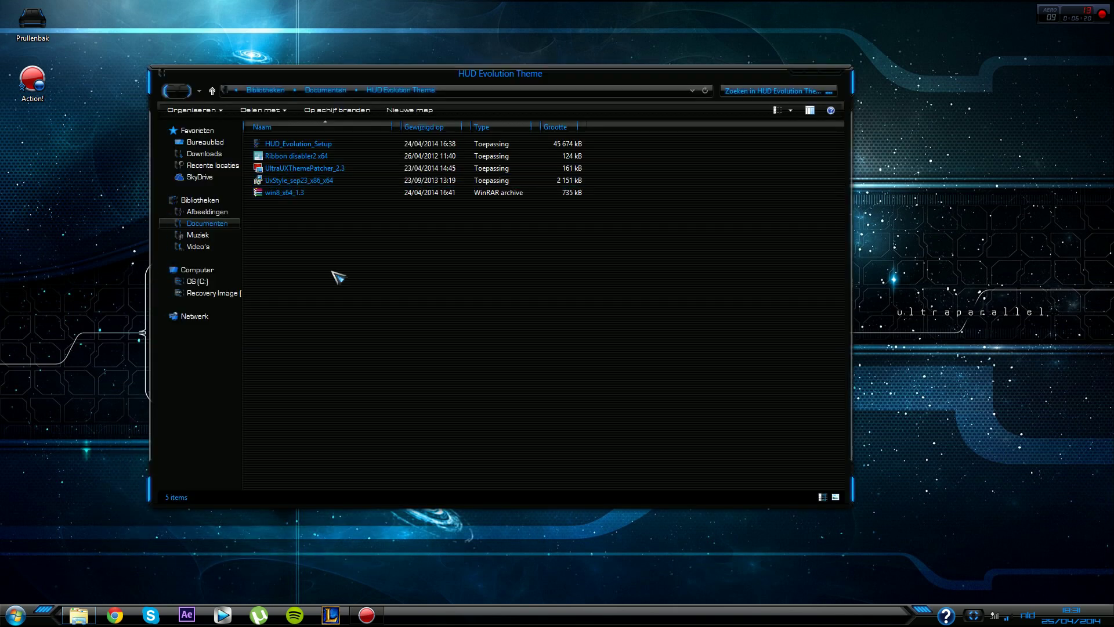
pyautogui.click(308, 182)
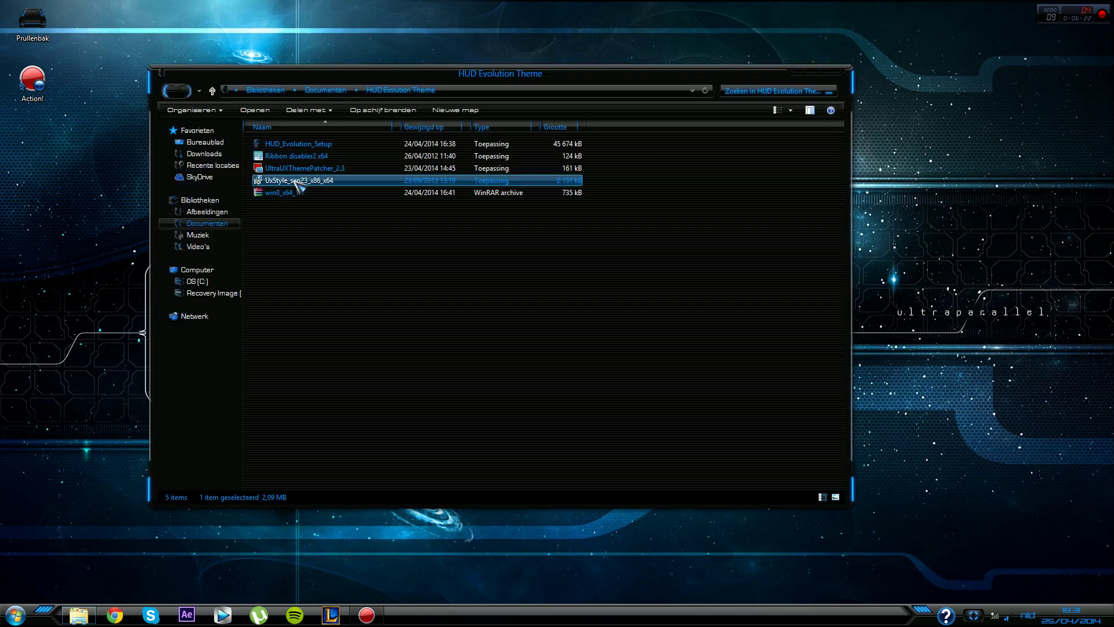
pyautogui.moveTo(290, 169)
pyautogui.mouseDown()
pyautogui.moveTo(3, 360)
pyautogui.moveTo(81, 307)
pyautogui.moveTo(97, 270)
pyautogui.moveTo(17, 277)
pyautogui.moveTo(301, 417)
pyautogui.moveTo(70, 279)
pyautogui.moveTo(371, 319)
pyautogui.moveTo(295, 167)
pyautogui.mouseUp()
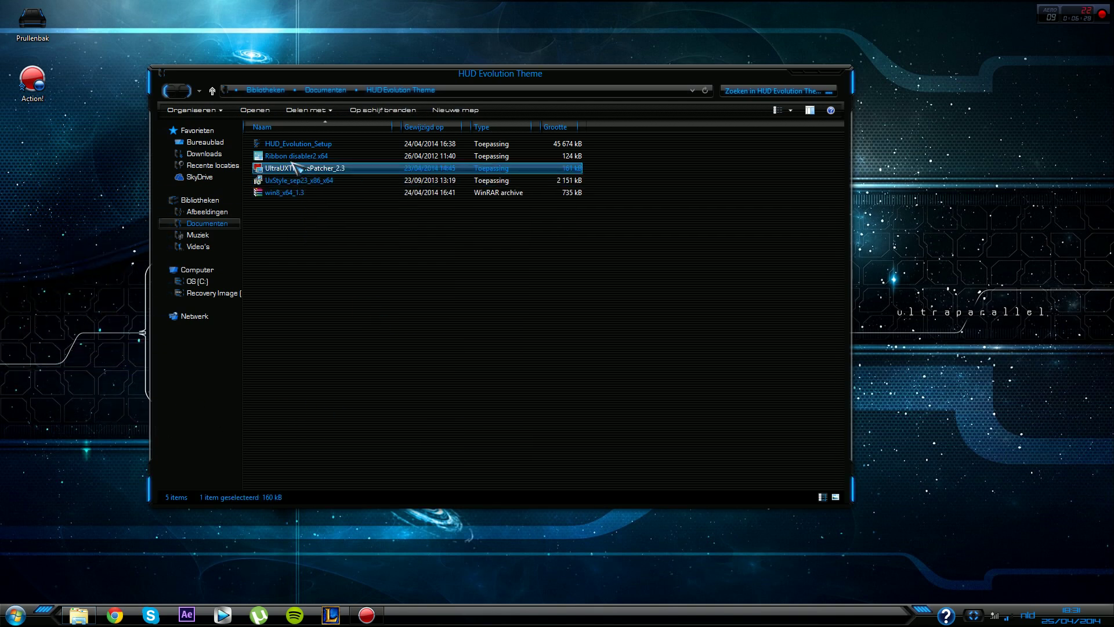
pyautogui.click(285, 157)
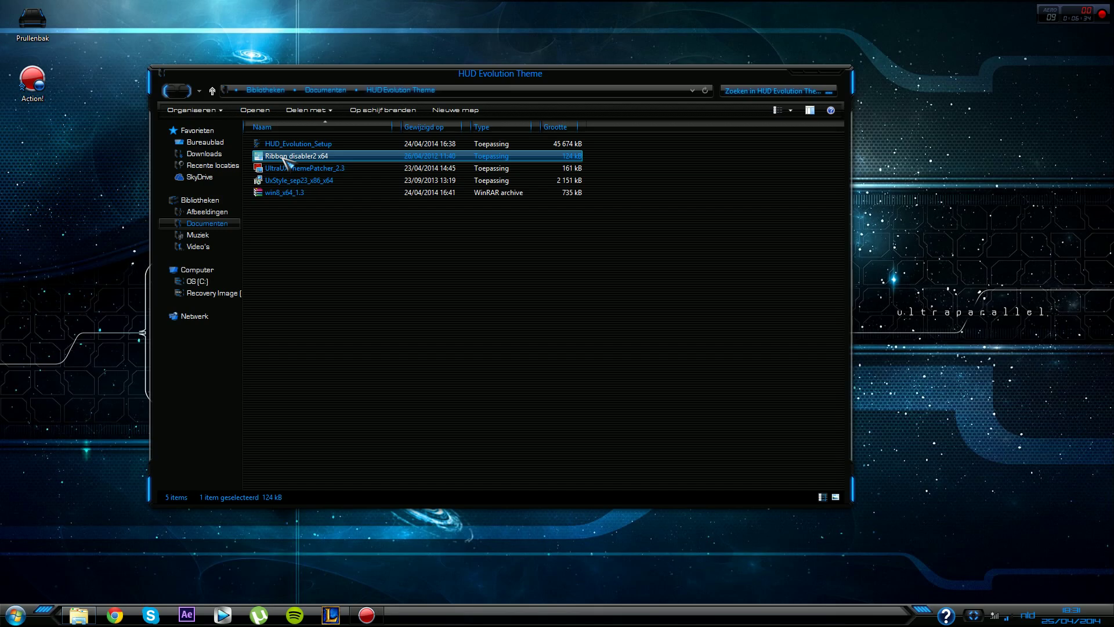
# Run Ribbon disabler2 x64 with admin approval, close its window, then close the theme folder.
pyautogui.doubleClick(284, 156)
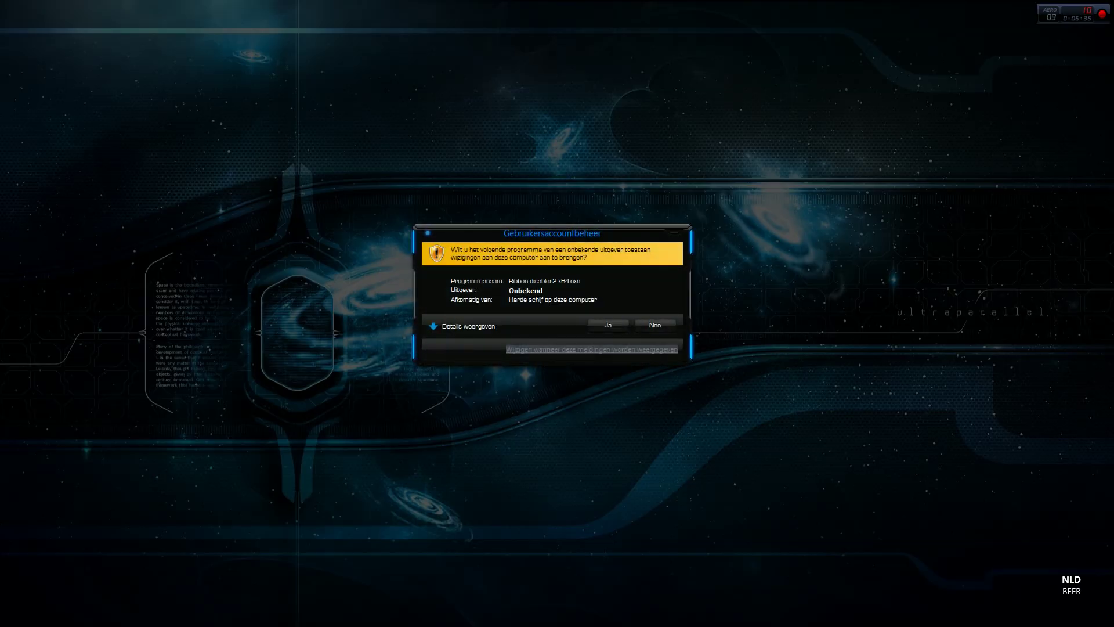
pyautogui.click(612, 325)
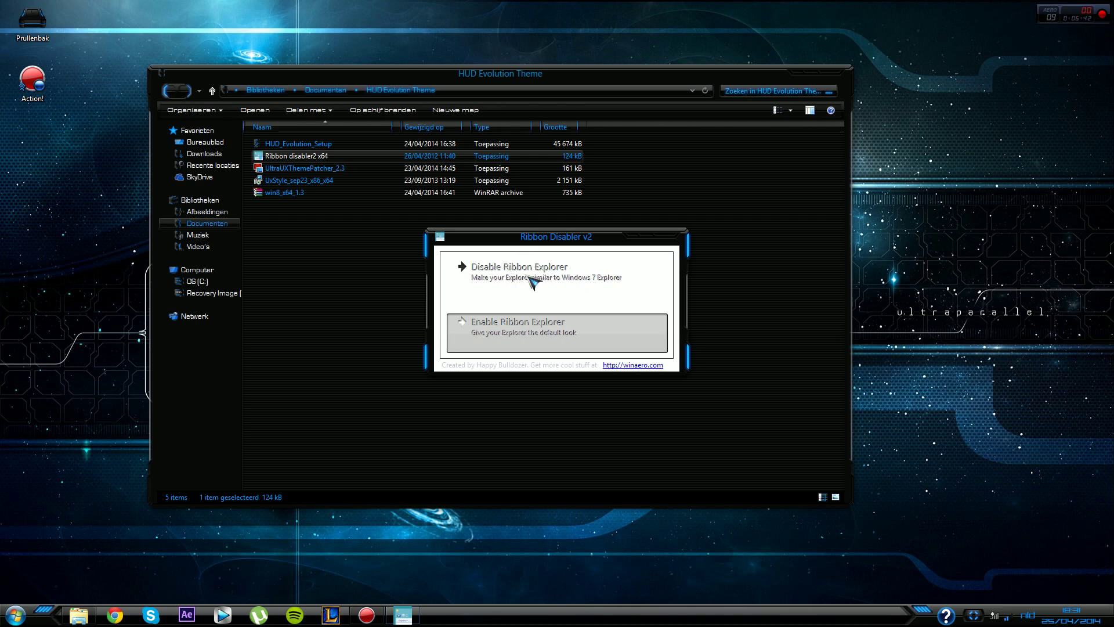
pyautogui.click(665, 237)
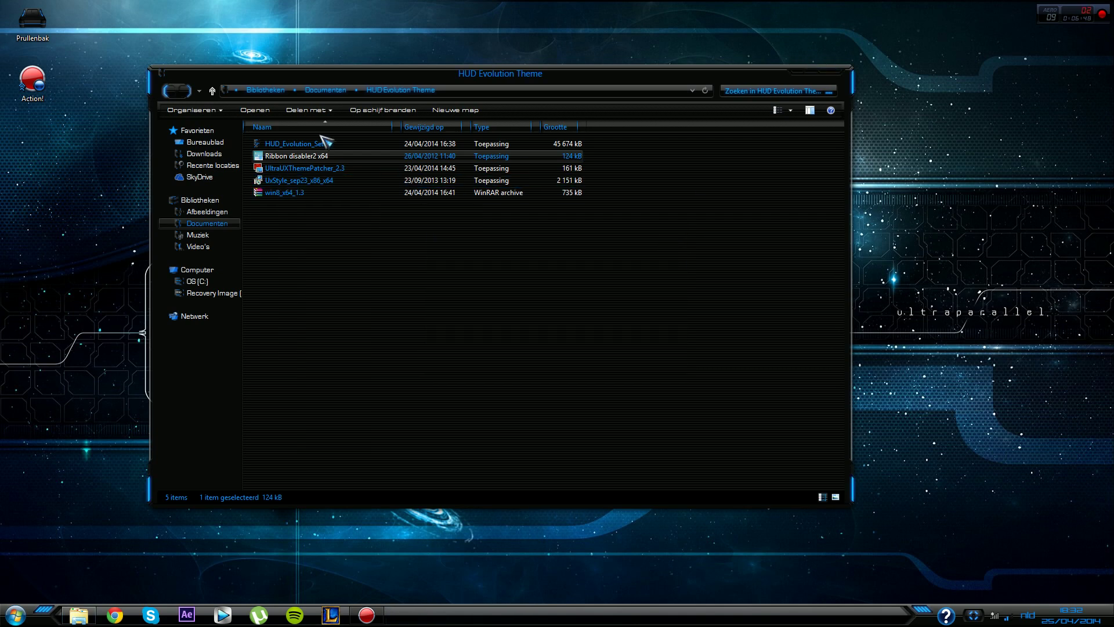
pyautogui.click(388, 144)
pyautogui.click(392, 367)
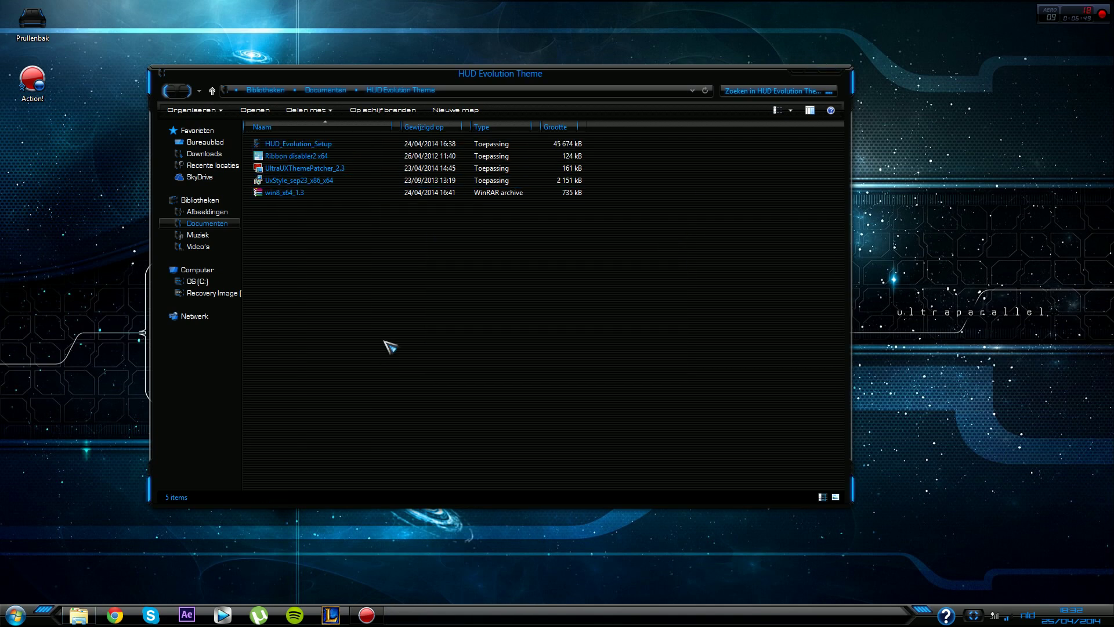
pyautogui.click(837, 70)
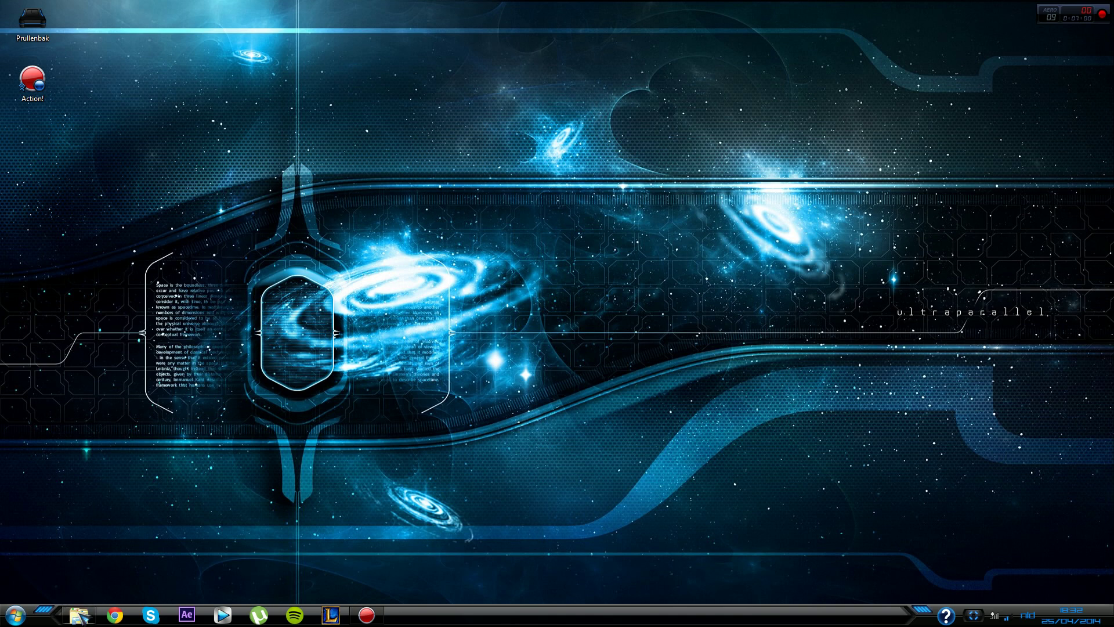
# Open File Explorer on Libraries, maximize the window, then restore it to its smaller size.
pyautogui.click(80, 615)
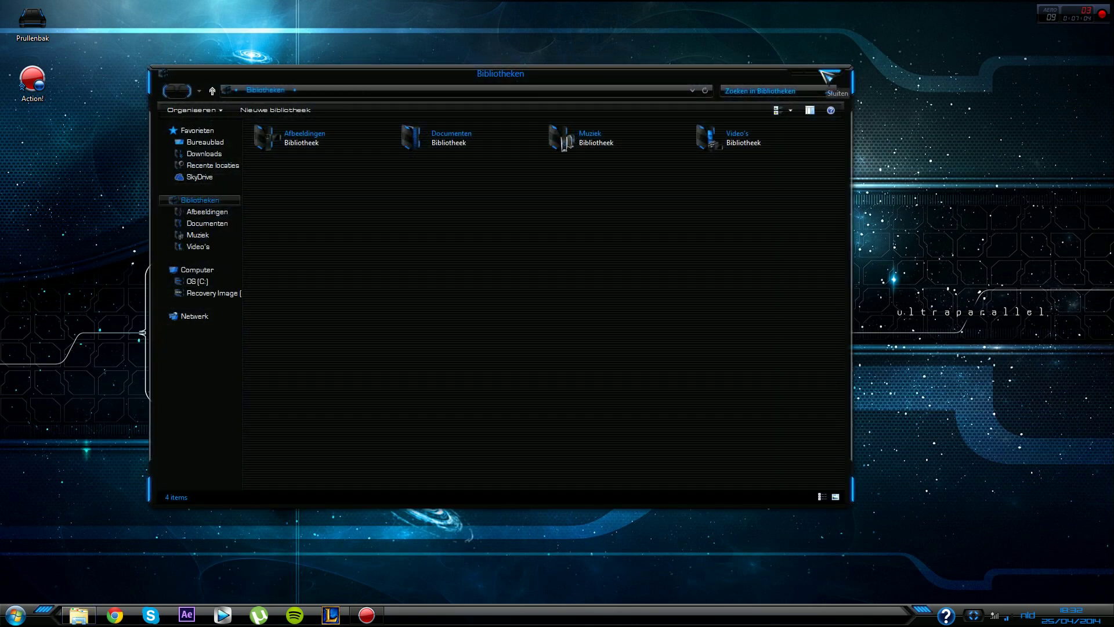
pyautogui.click(828, 71)
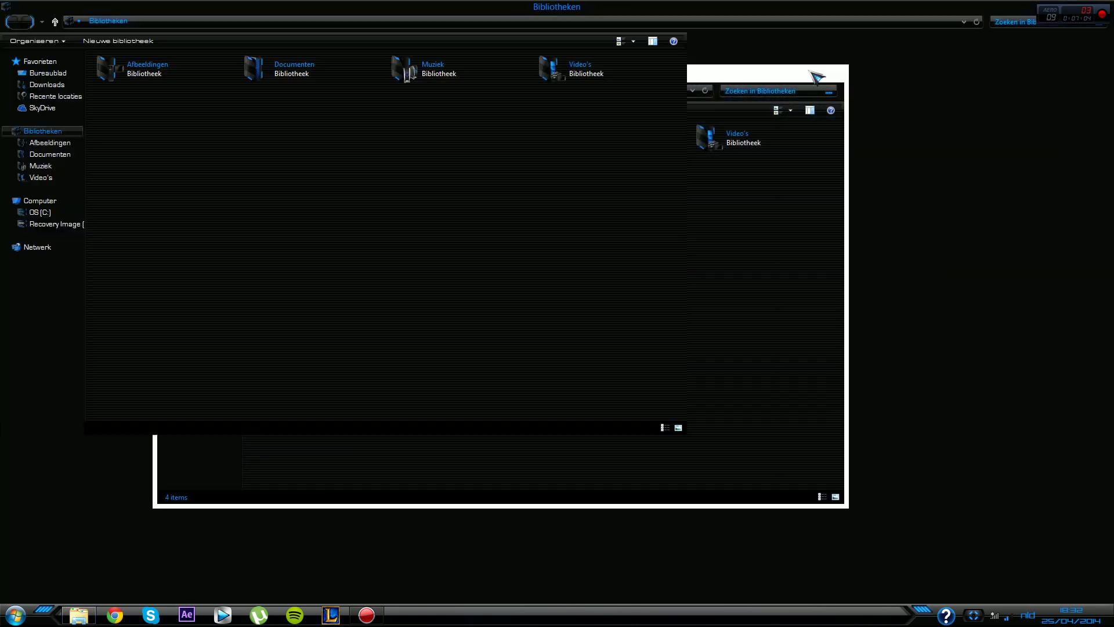
pyautogui.click(1078, 9)
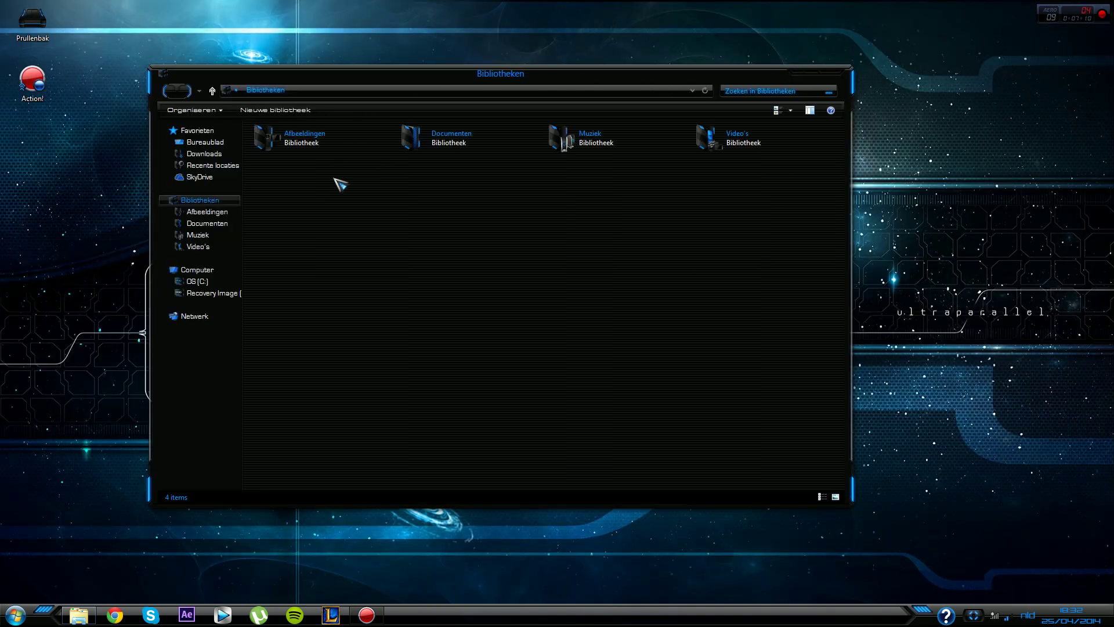
# Start Taakbeheer from the taskbar, check the Prestaties and Gebruikers tabs, then close it.
pyautogui.rightClick(482, 622)
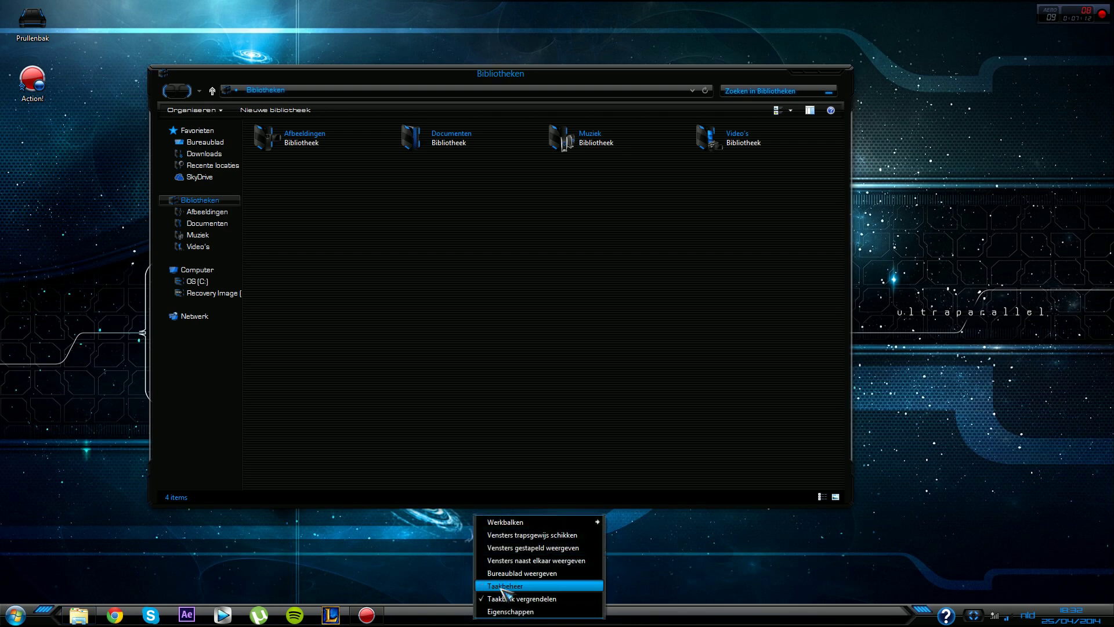
pyautogui.click(490, 586)
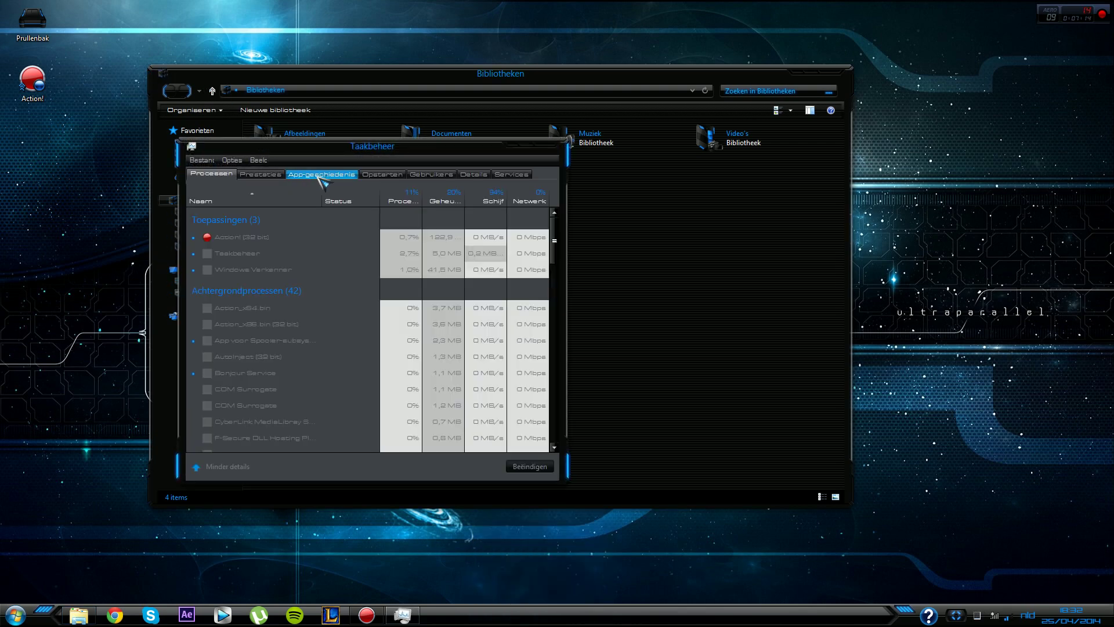
pyautogui.click(273, 174)
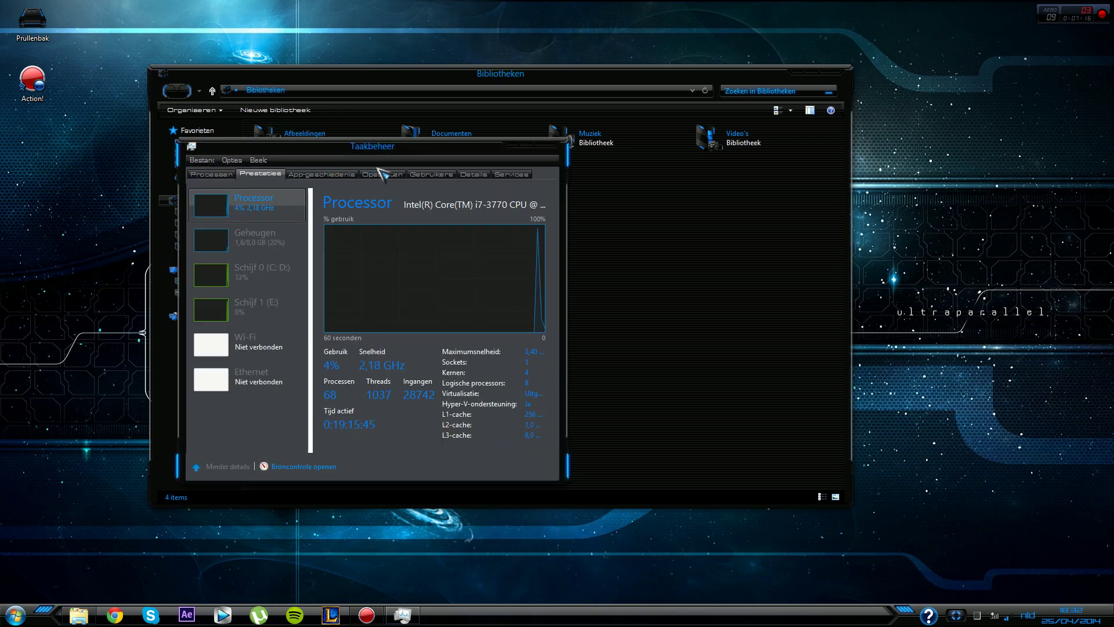
pyautogui.click(423, 175)
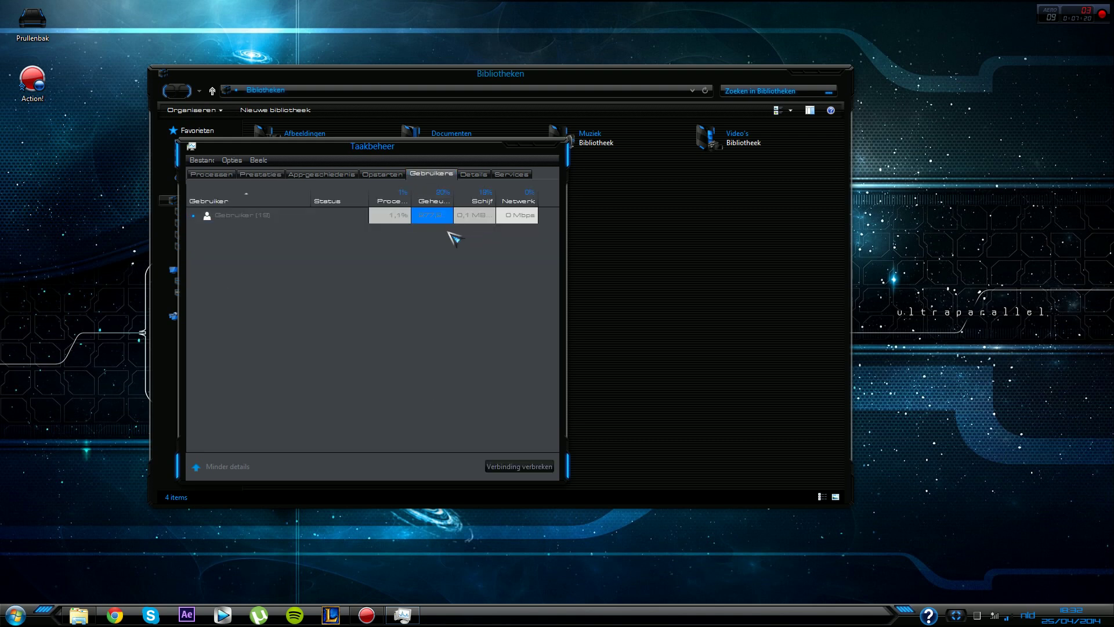
pyautogui.click(545, 145)
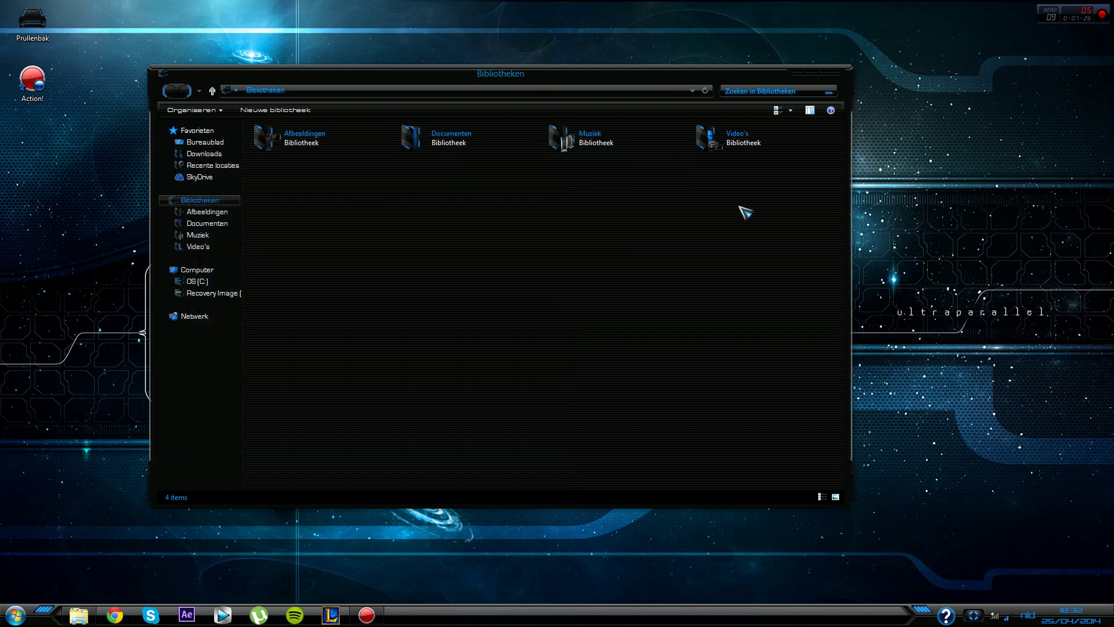
# Close the Libraries window and briefly show, then hide, the Action! recorder.
pyautogui.click(834, 71)
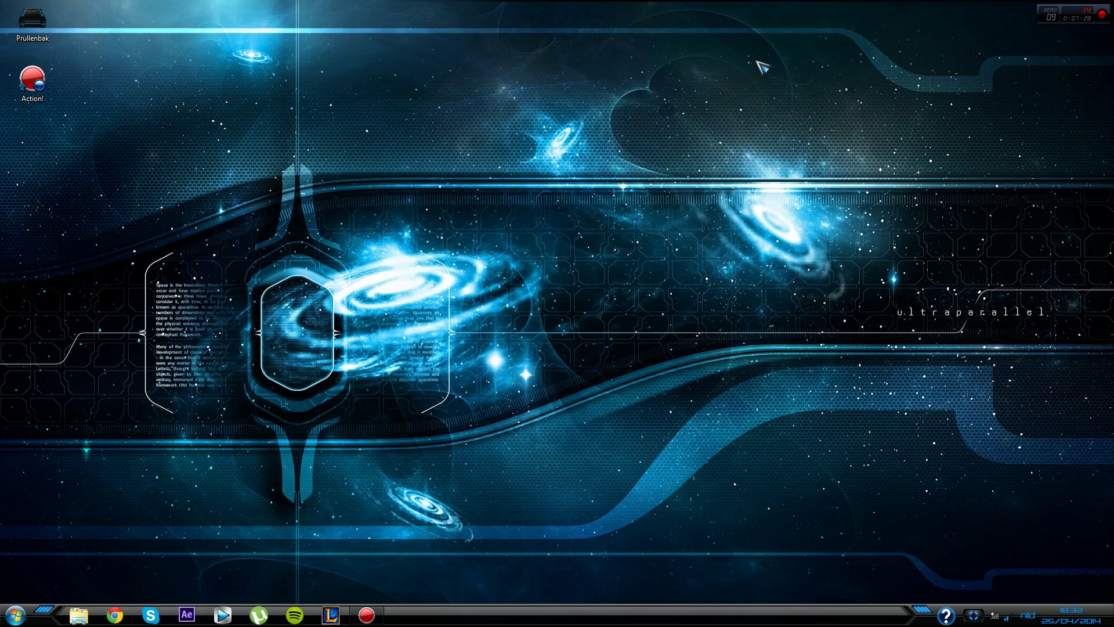
pyautogui.moveTo(228, 109); pyautogui.dragTo(725, 481)
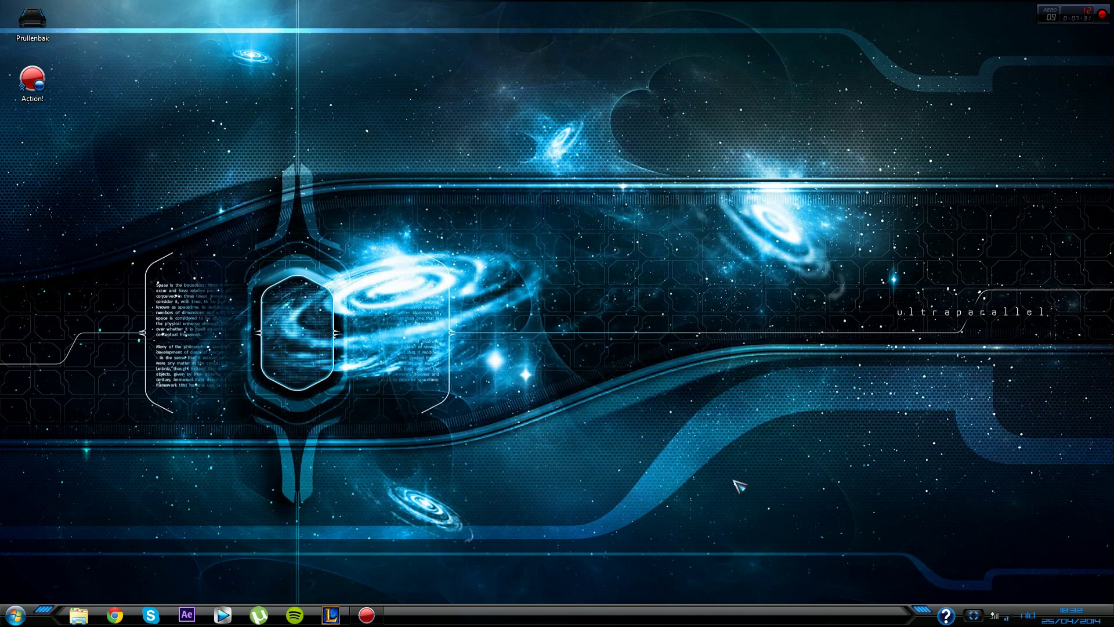
pyautogui.click(376, 620)
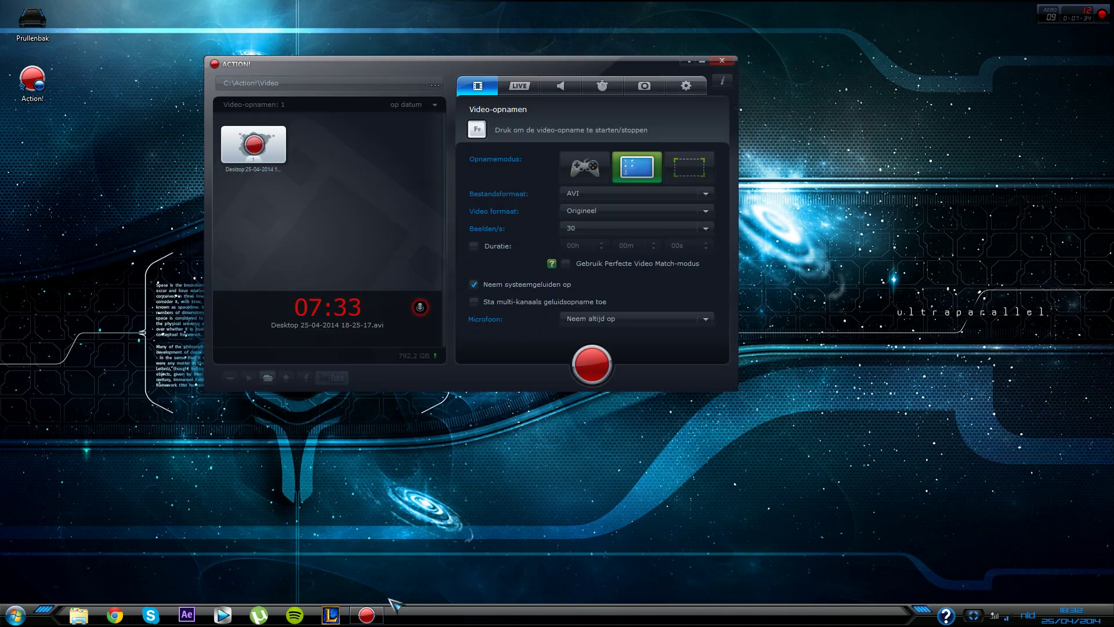
pyautogui.click(379, 615)
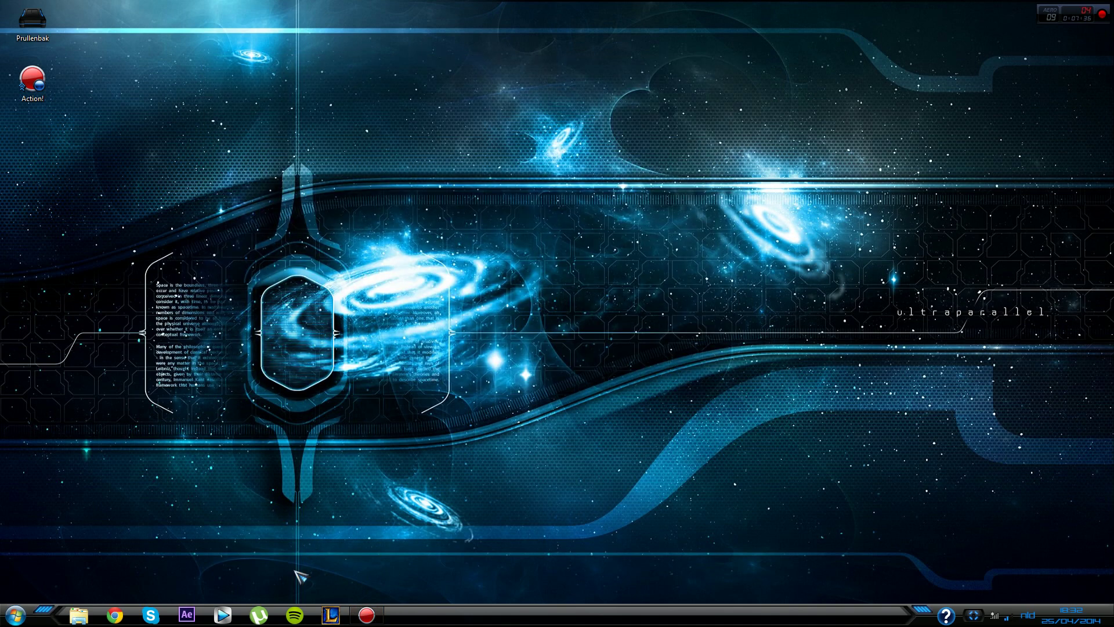
# In maximized Explorer, show the Ribbon disabler2 x64 and HUD_Evolution_Setup files in Documenten > HUD Evolution Theme.
pyautogui.click(78, 615)
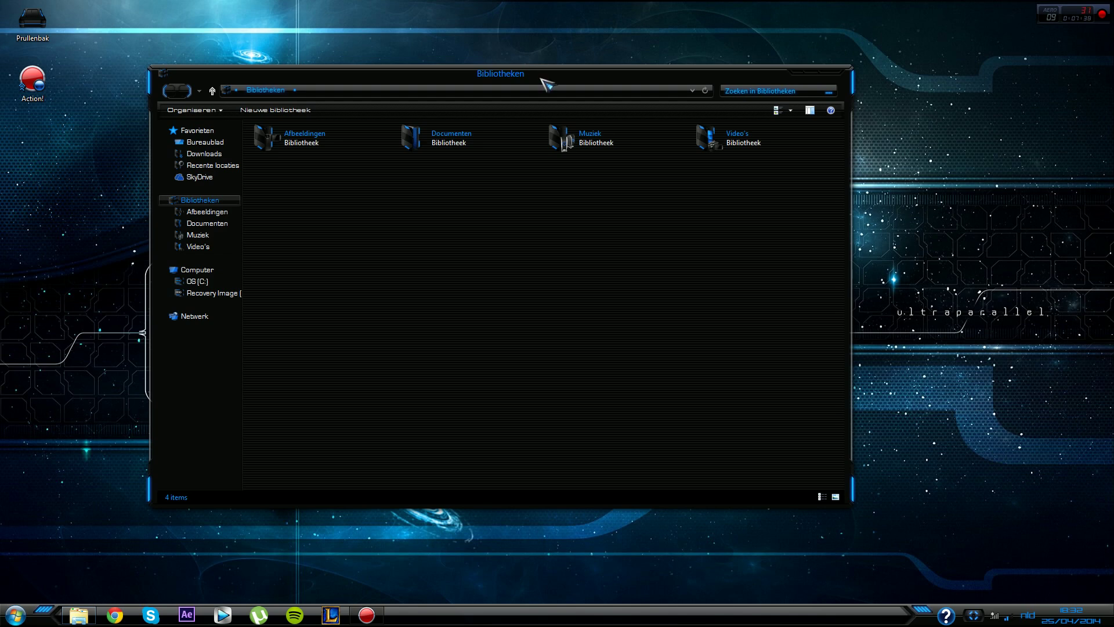
pyautogui.moveTo(545, 84); pyautogui.dragTo(542, 1)
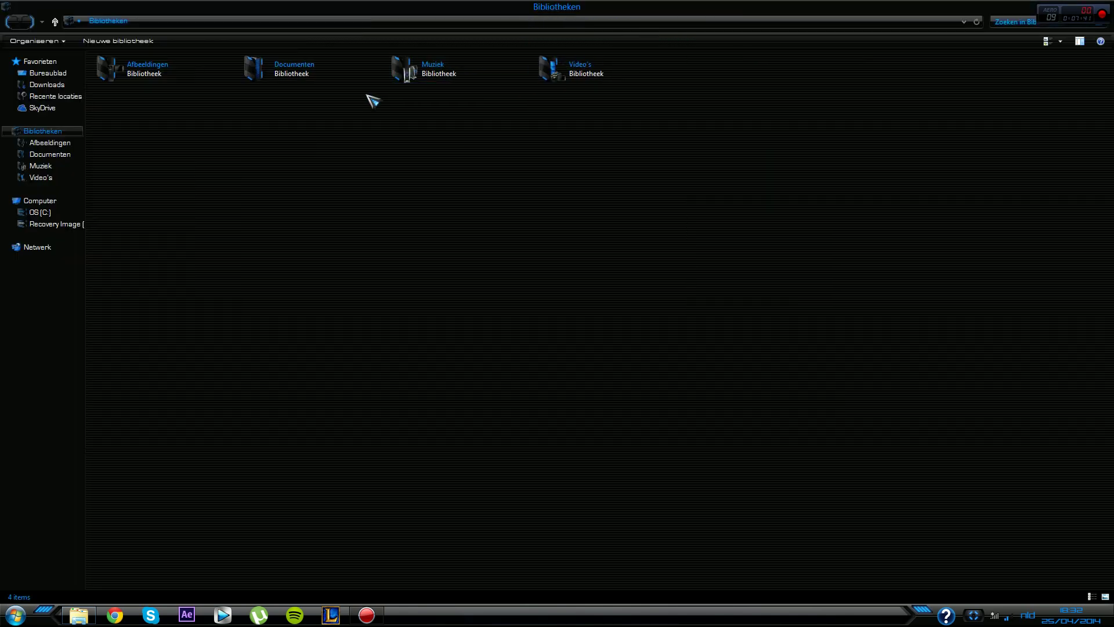
pyautogui.click(50, 154)
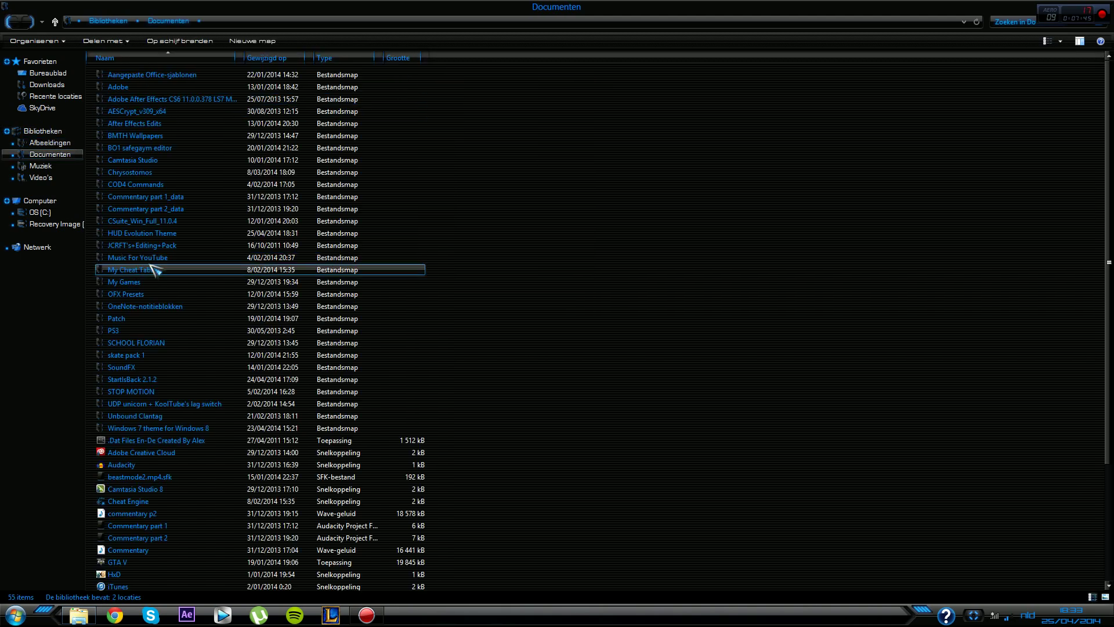
pyautogui.doubleClick(142, 232)
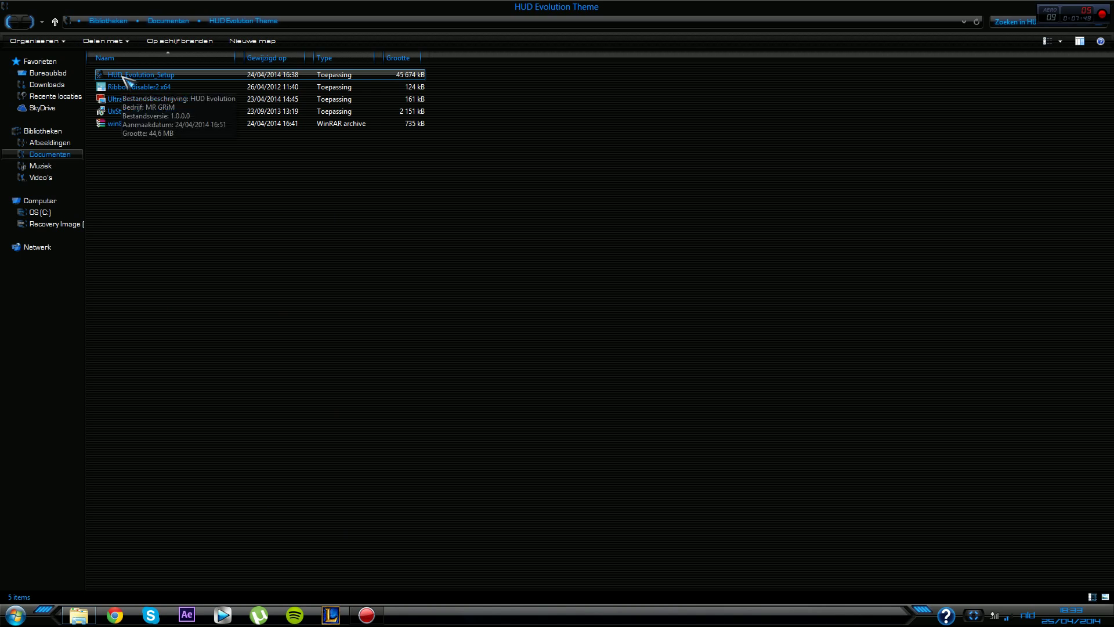
pyautogui.click(123, 111)
pyautogui.click(123, 76)
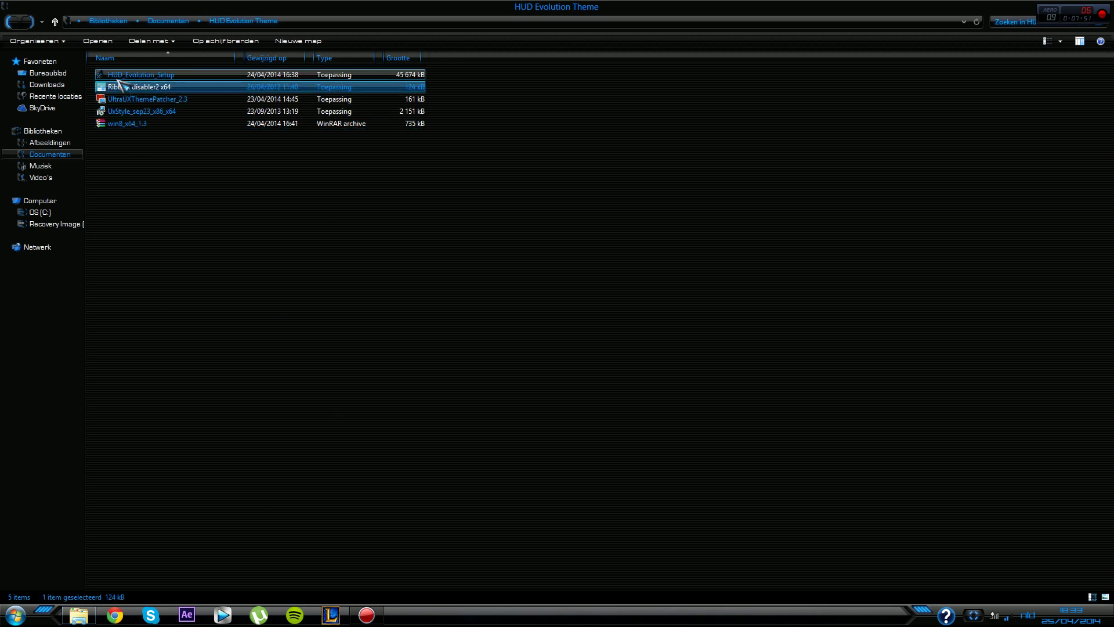
pyautogui.click(331, 455)
pyautogui.click(1103, 4)
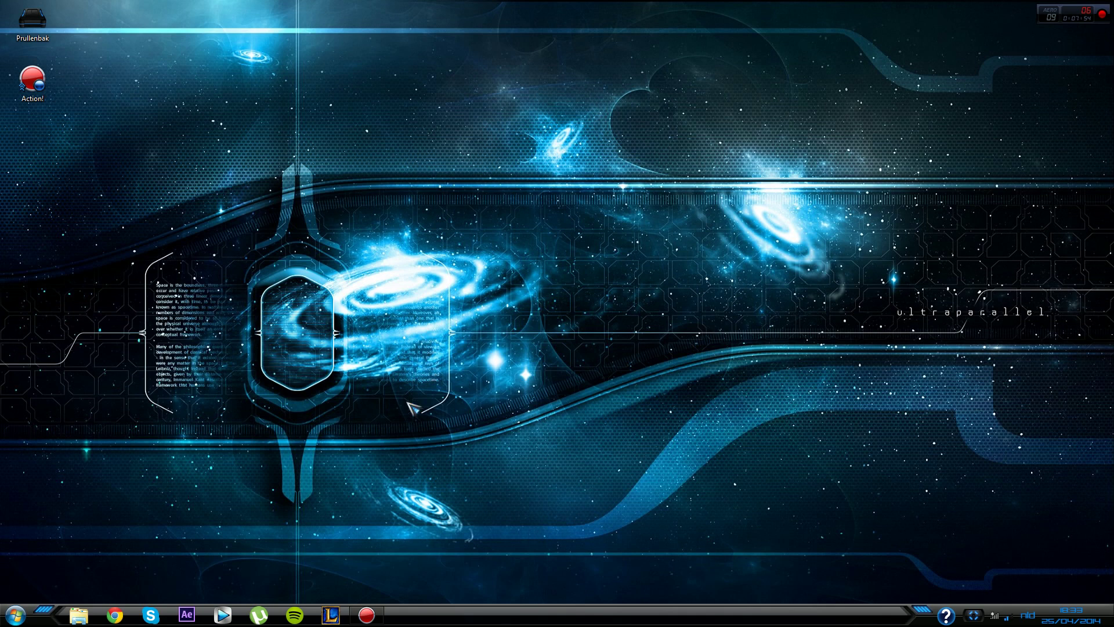
# Open Action!, revisit the Documenten library in Explorer, then close Explorer with Alt+F4 and hide Action!
pyautogui.click(366, 615)
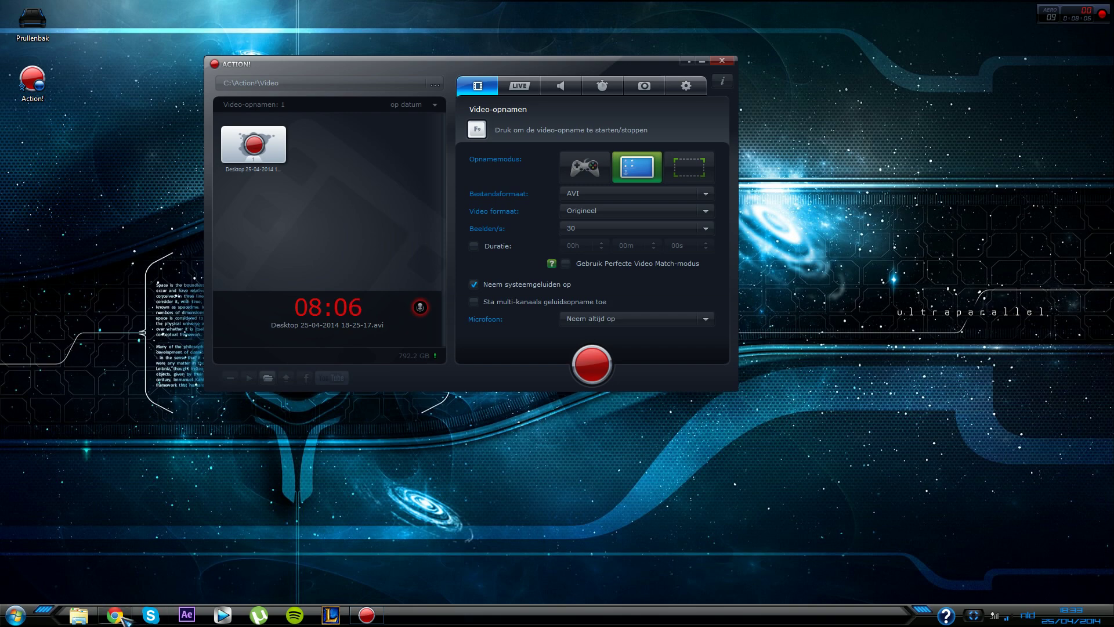
pyautogui.click(79, 615)
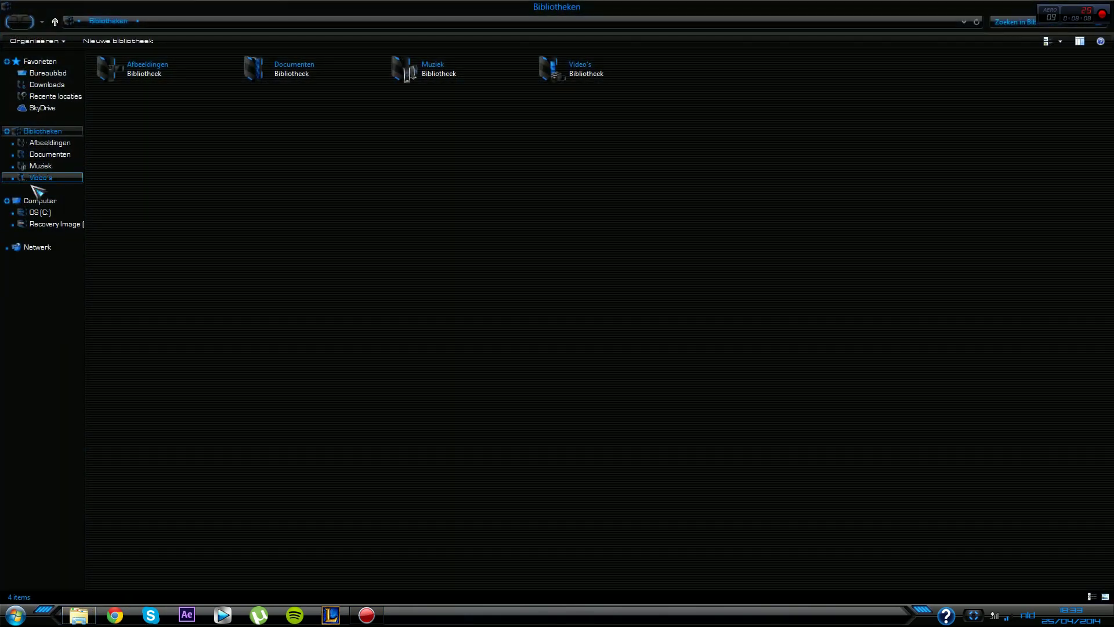
pyautogui.click(44, 154)
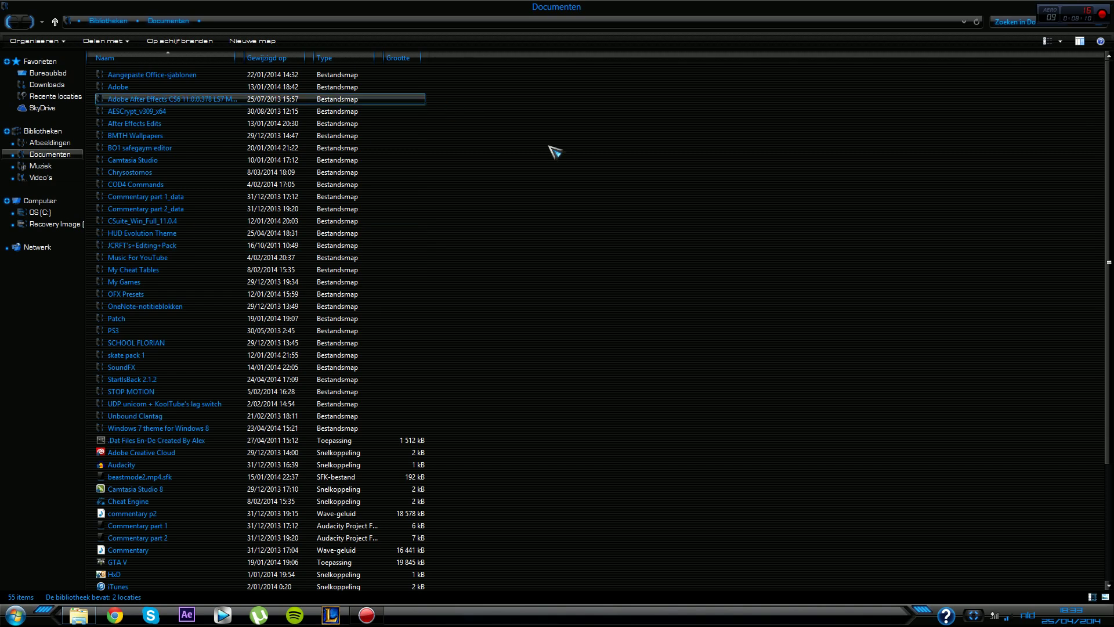
pyautogui.moveTo(726, 264); pyautogui.dragTo(660, 181)
pyautogui.moveTo(593, 176); pyautogui.dragTo(680, 225)
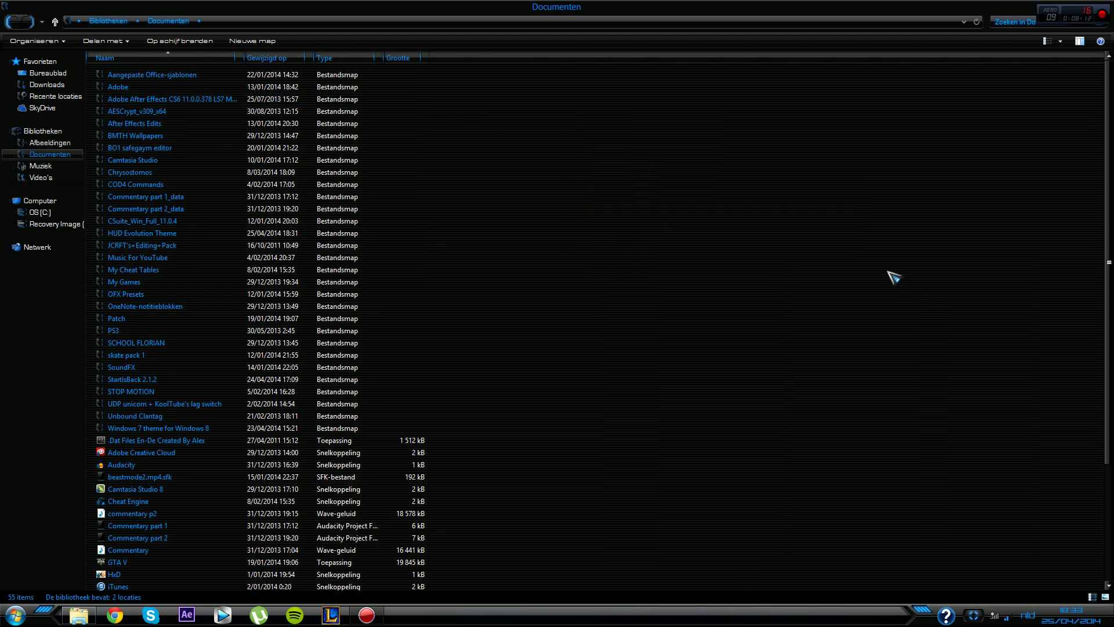
pyautogui.hotkey('alt', 'F4')
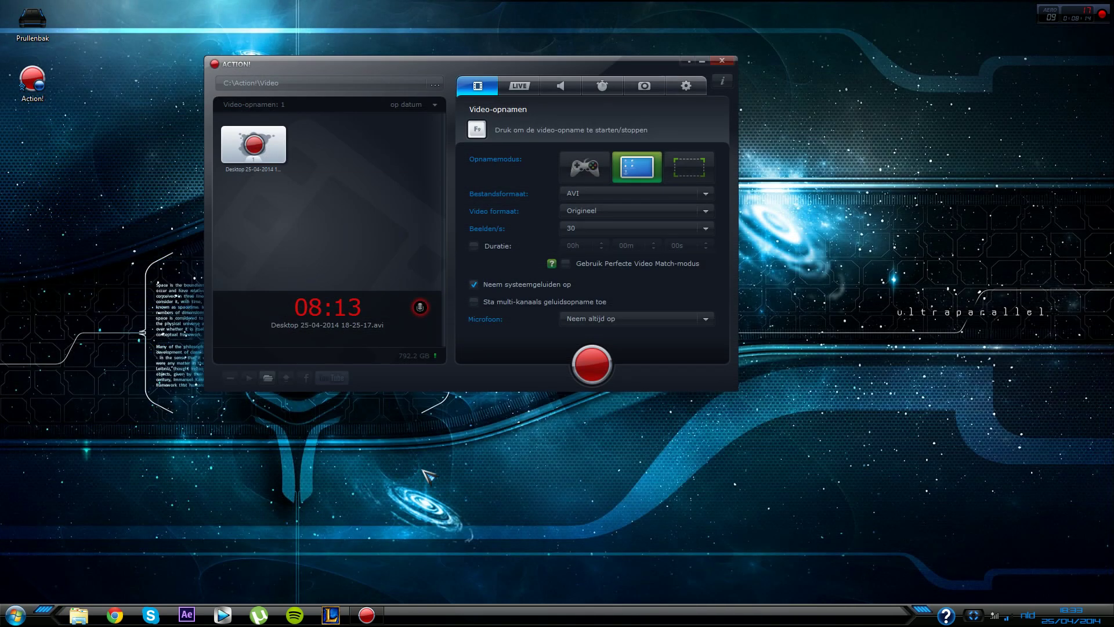
pyautogui.click(702, 62)
pyautogui.rightClick(486, 96)
pyautogui.click(538, 218)
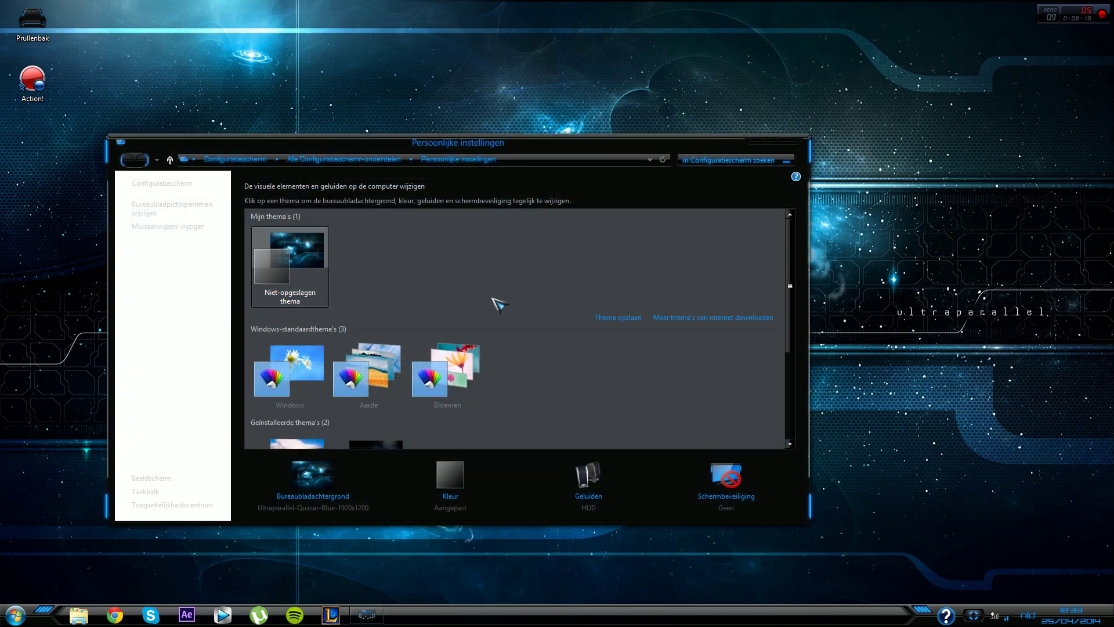
pyautogui.scroll(-1, 502, 305)
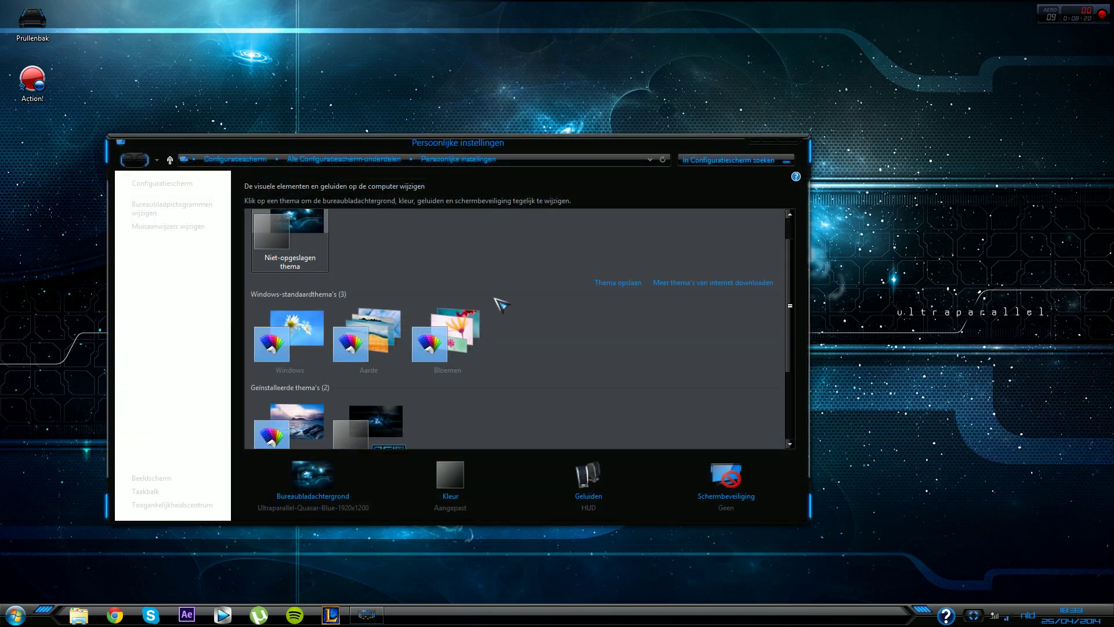
pyautogui.scroll(-1, 498, 301)
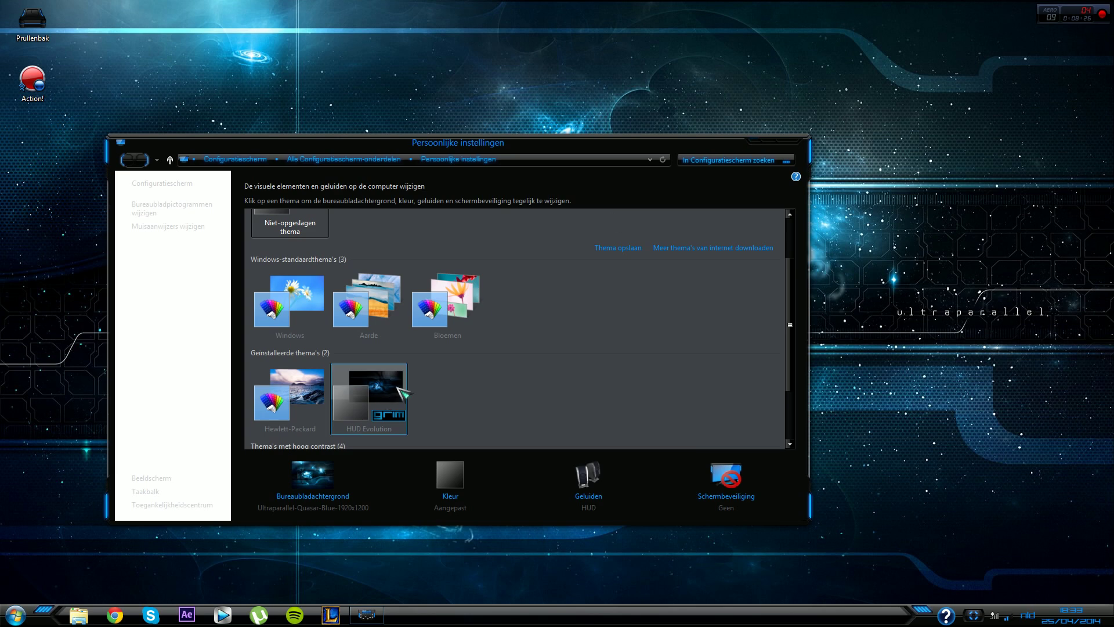
pyautogui.scroll(-1, 382, 427)
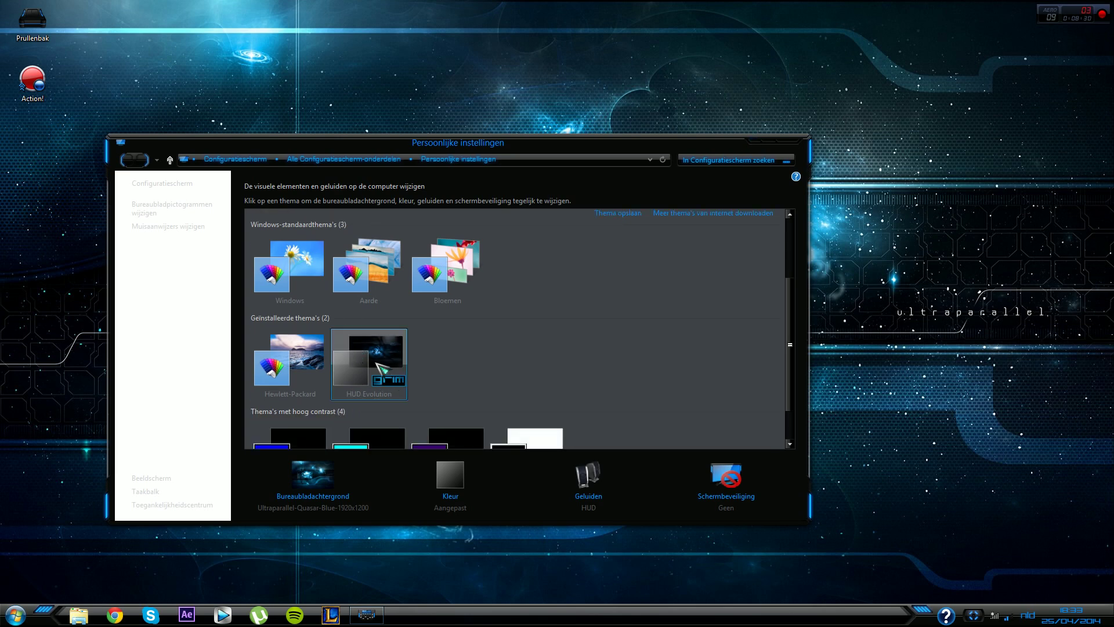
pyautogui.scroll(2, 383, 369)
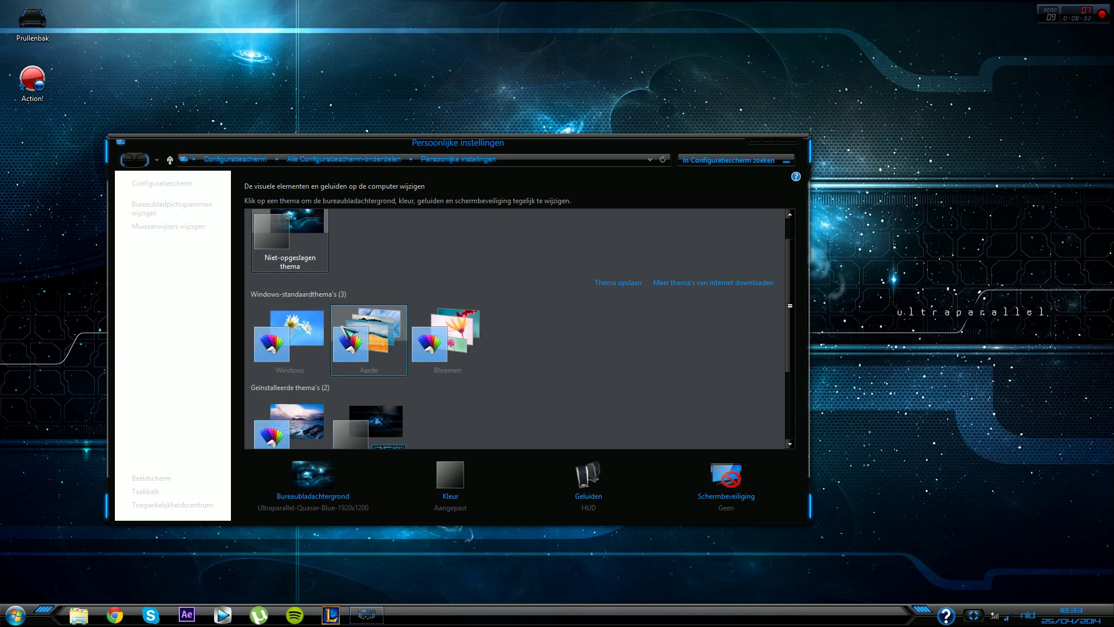
pyautogui.scroll(-1, 383, 399)
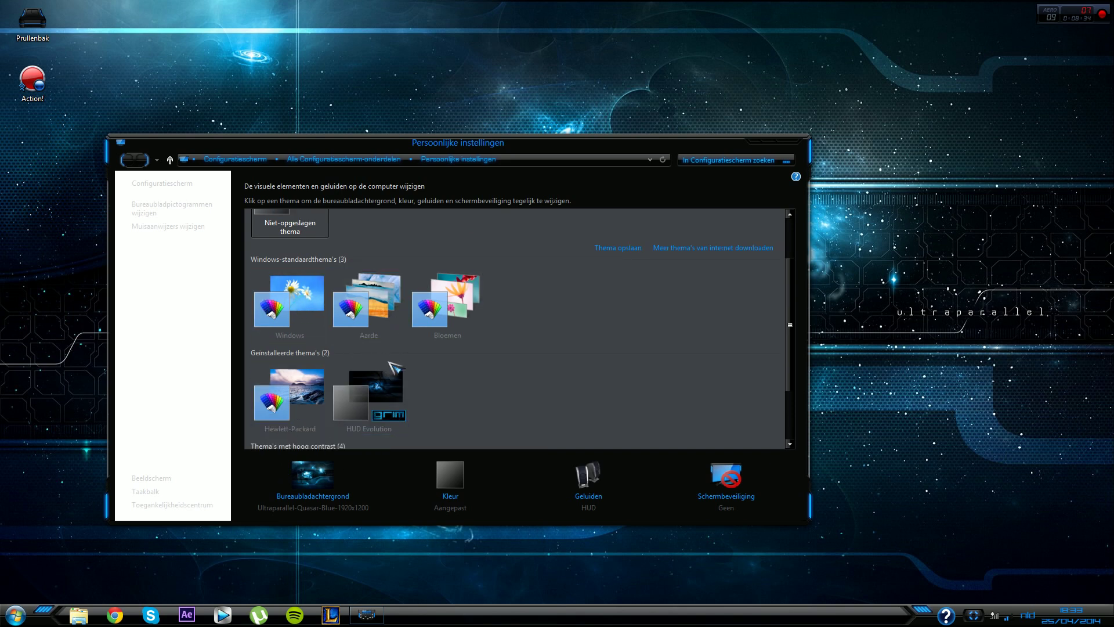
pyautogui.scroll(2, 381, 334)
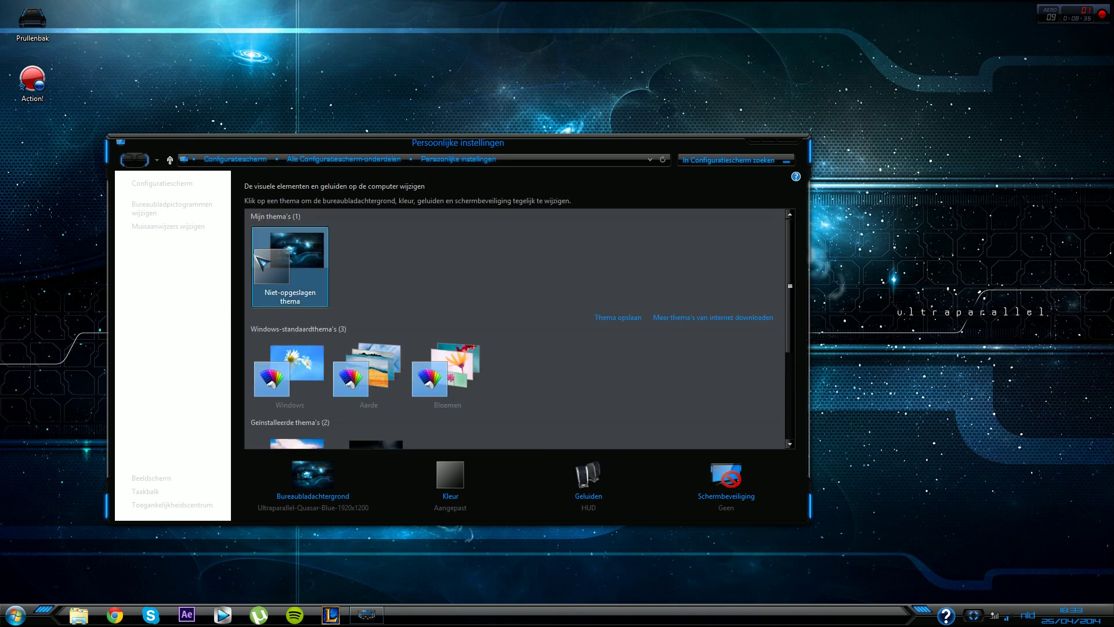
# Close Personalization and open Action! from the hidden notification-area icons.
pyautogui.click(789, 141)
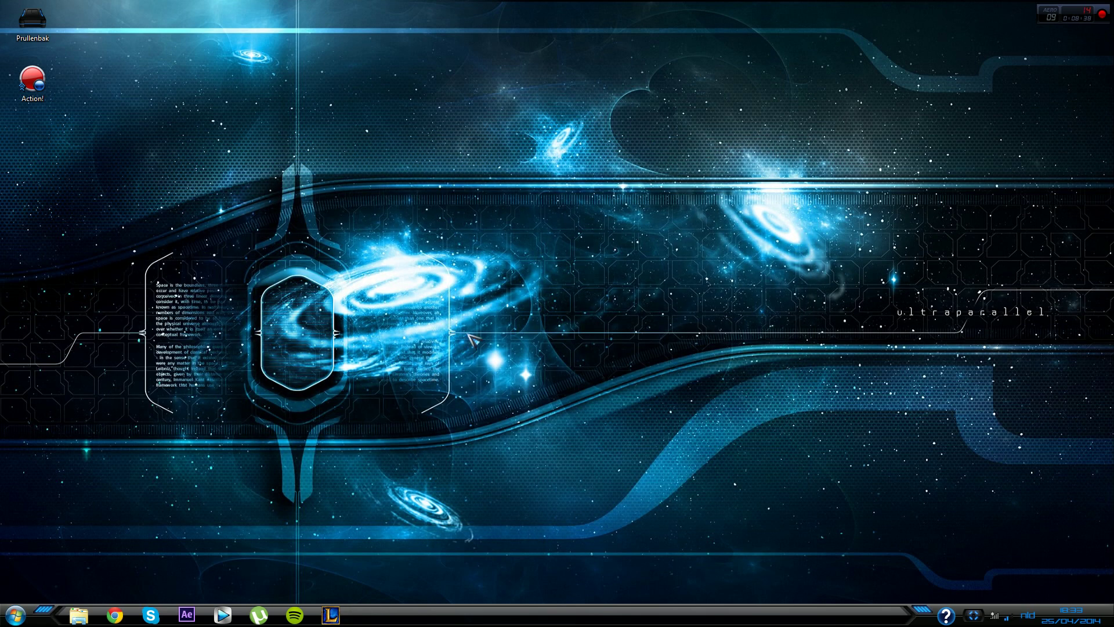
pyautogui.click(974, 615)
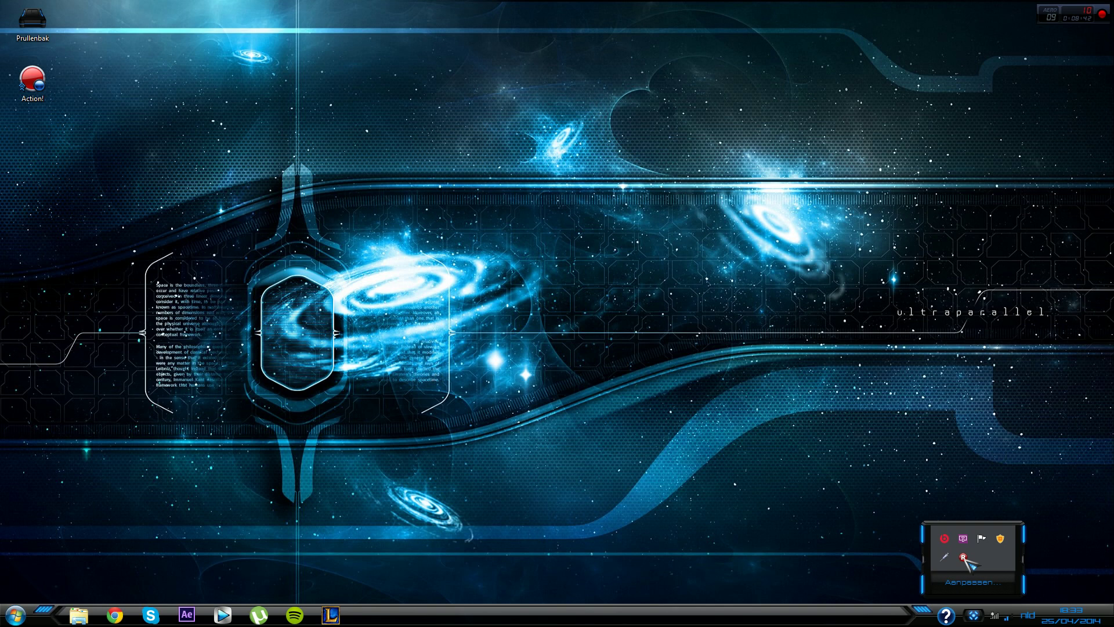
pyautogui.click(964, 557)
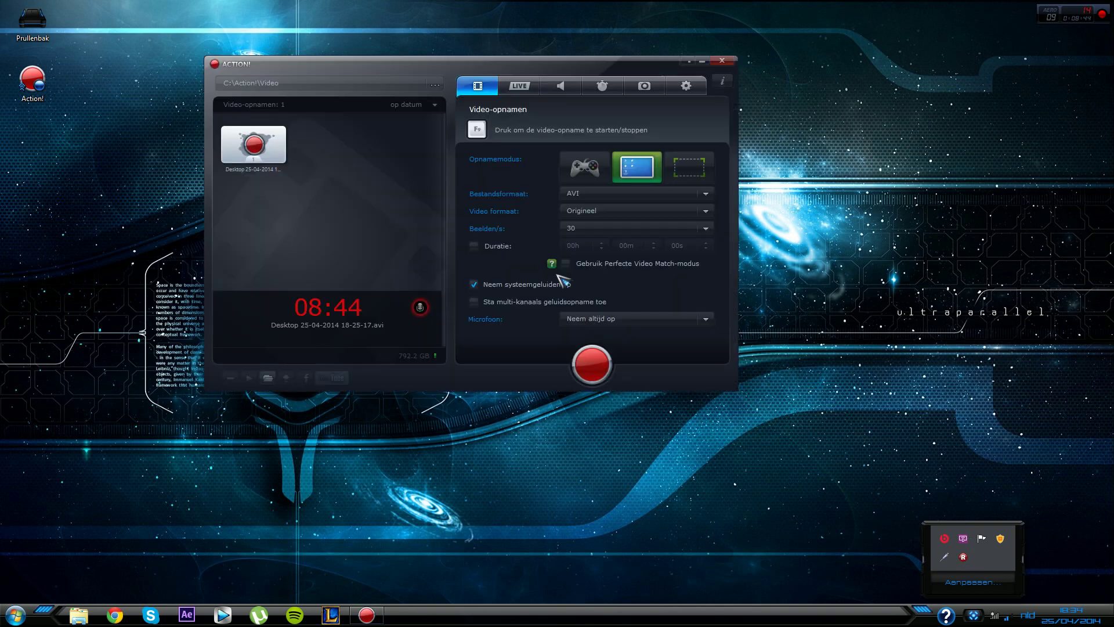